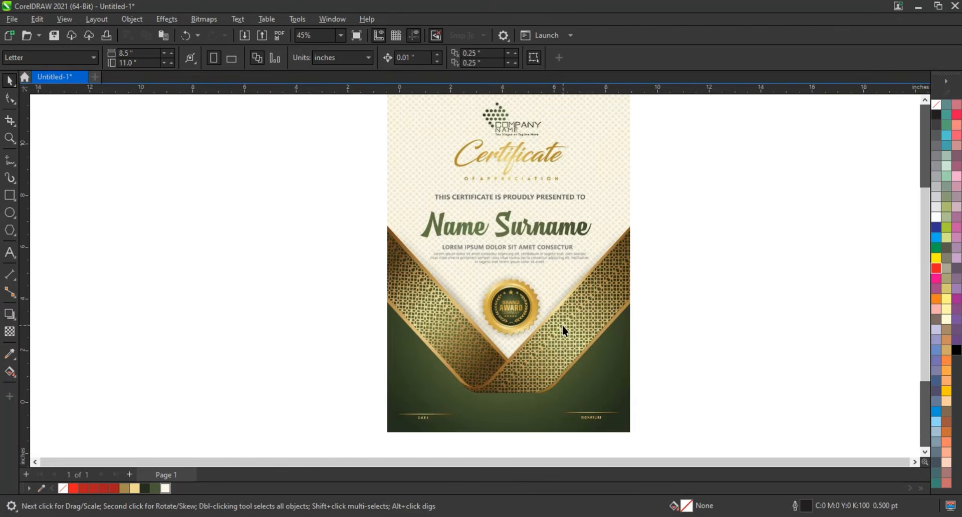
- Draw a portrait page rectangle about 10.96 × 15.57 in beside the reference certificate
key(F9)
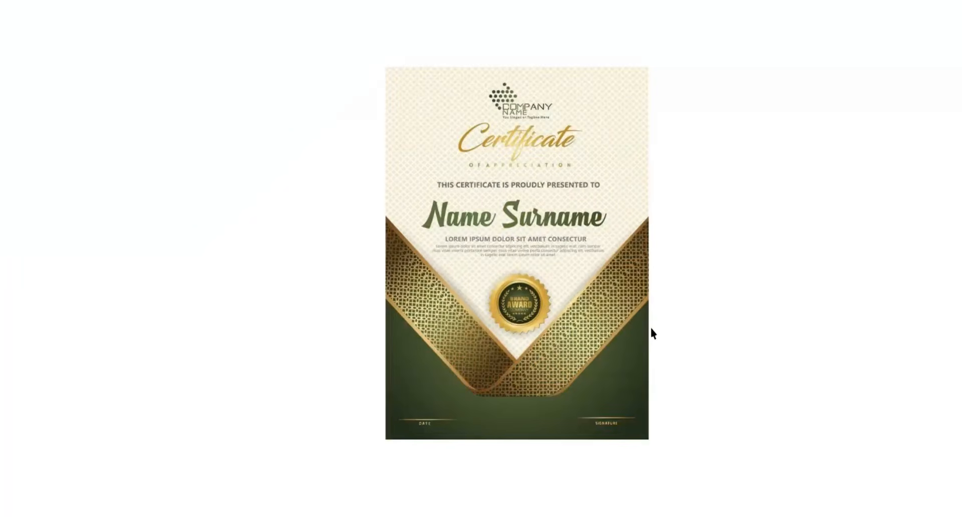
key(F9)
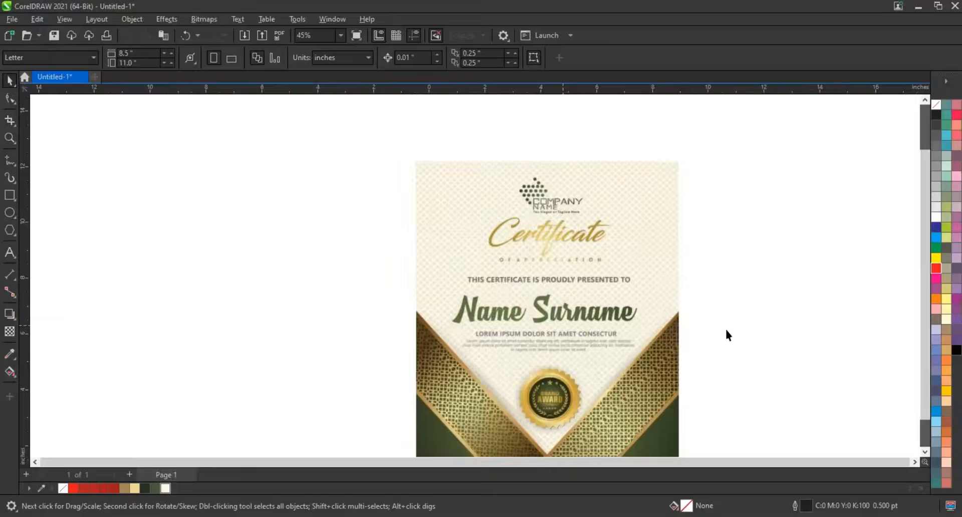
scroll(711, 326, down, 2)
scroll(544, 294, down, 2)
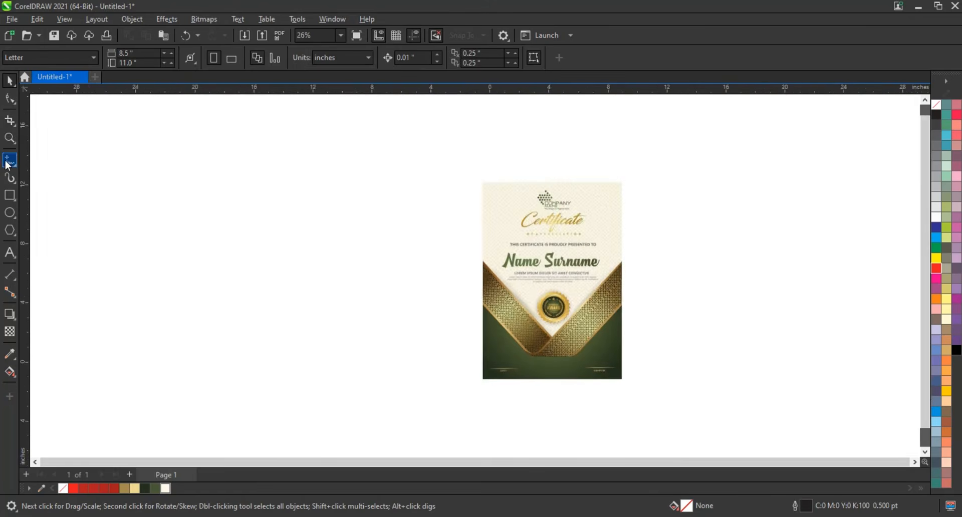
key(z)
drag(175, 148, 649, 404)
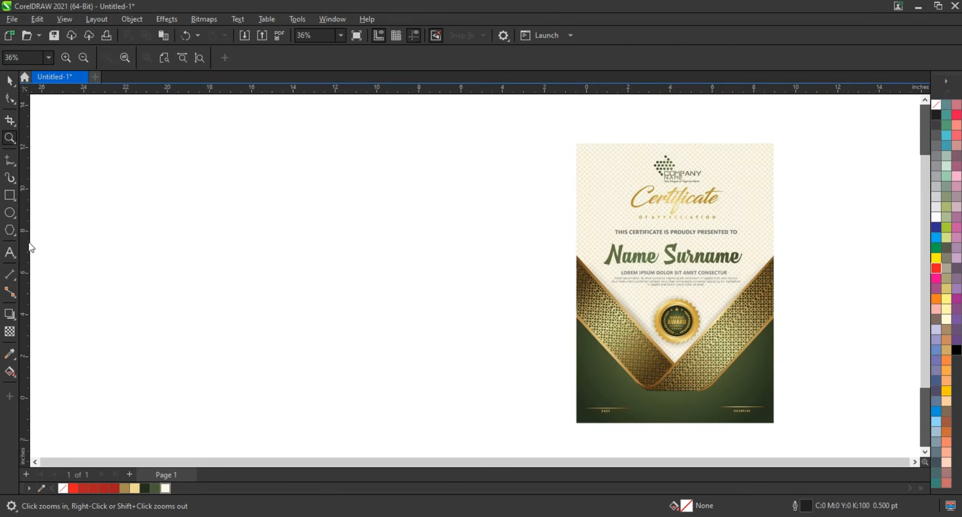
click(9, 196)
drag(249, 133, 469, 445)
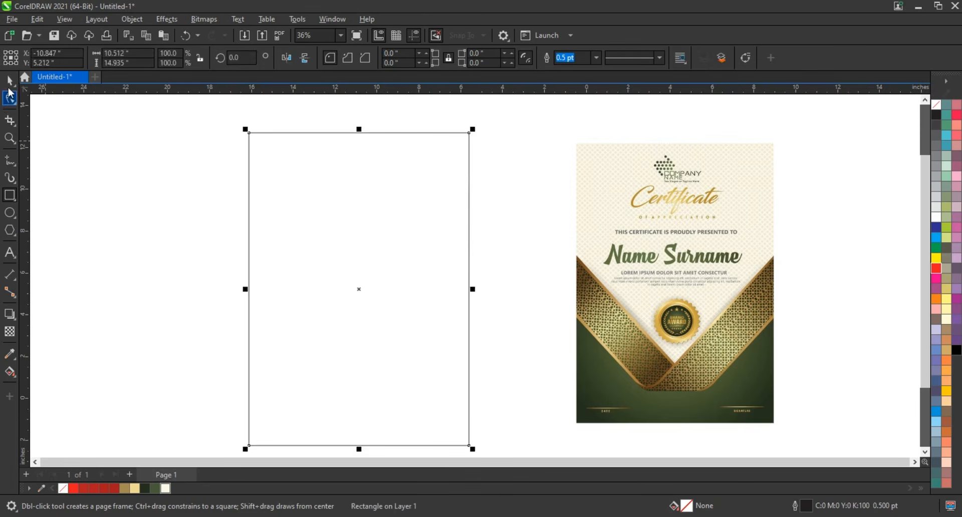
key(space)
drag(473, 129, 477, 122)
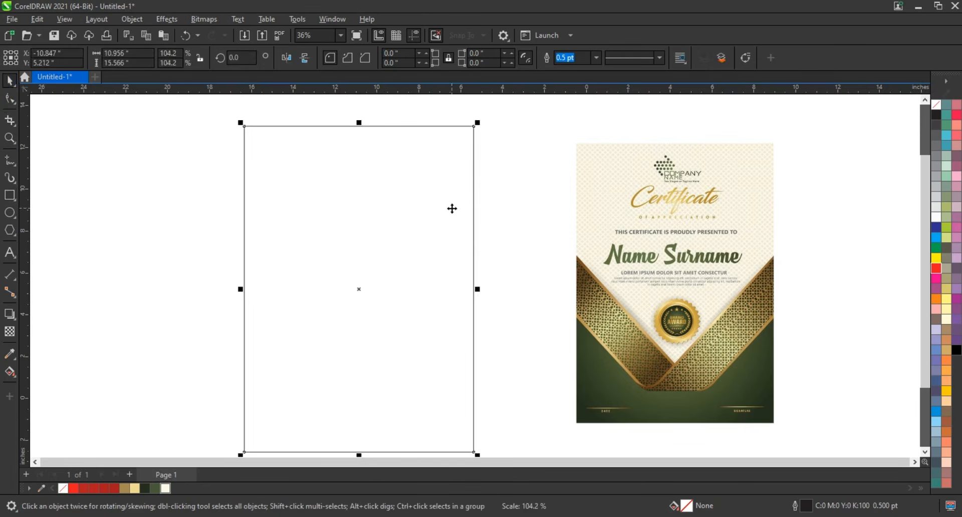
drag(452, 208, 455, 199)
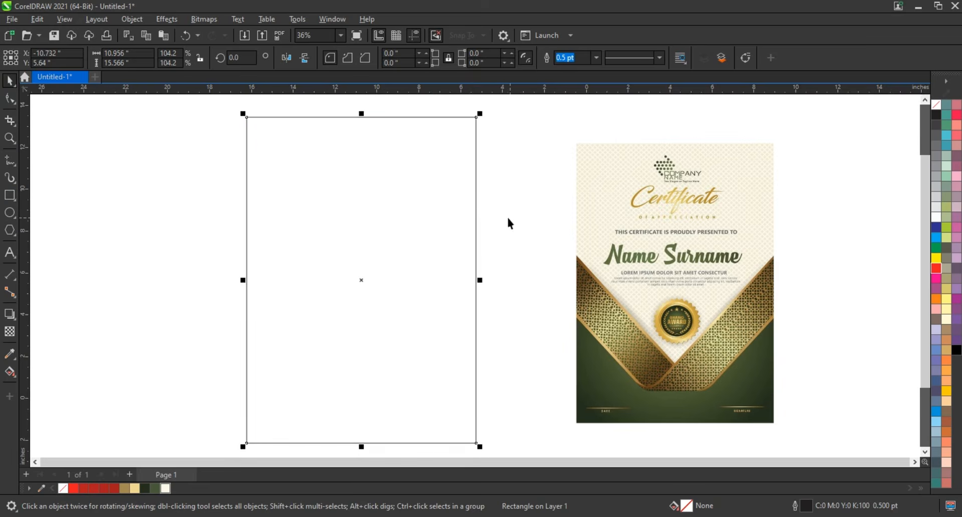
- Draw a square about 7.6 in wide overlapping the page rectangle's left edge and round its corners to about 0.46 in
click(9, 194)
drag(113, 206, 202, 374)
click(17, 100)
drag(114, 207, 115, 223)
click(9, 80)
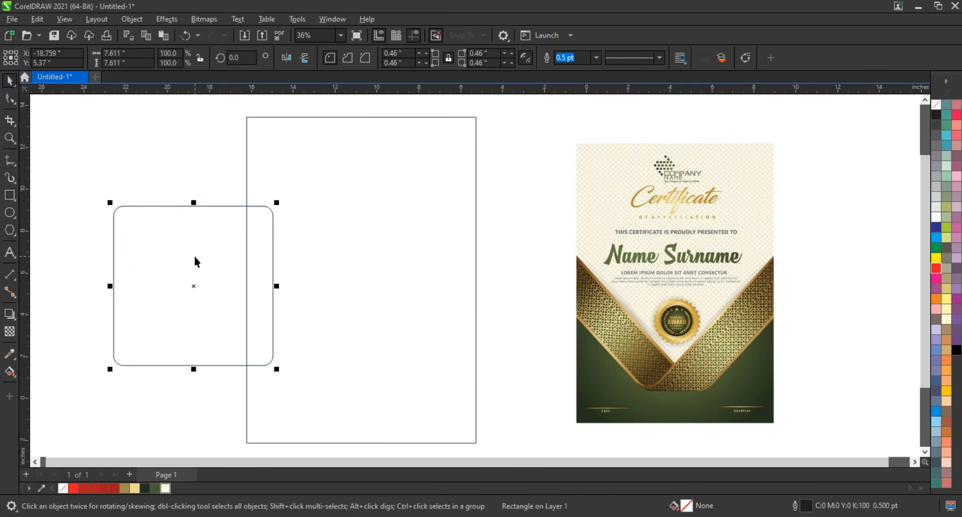
- Rotate the rounded square 45 degrees into a diamond and scale it to 130%
click(268, 212)
drag(280, 203, 281, 285)
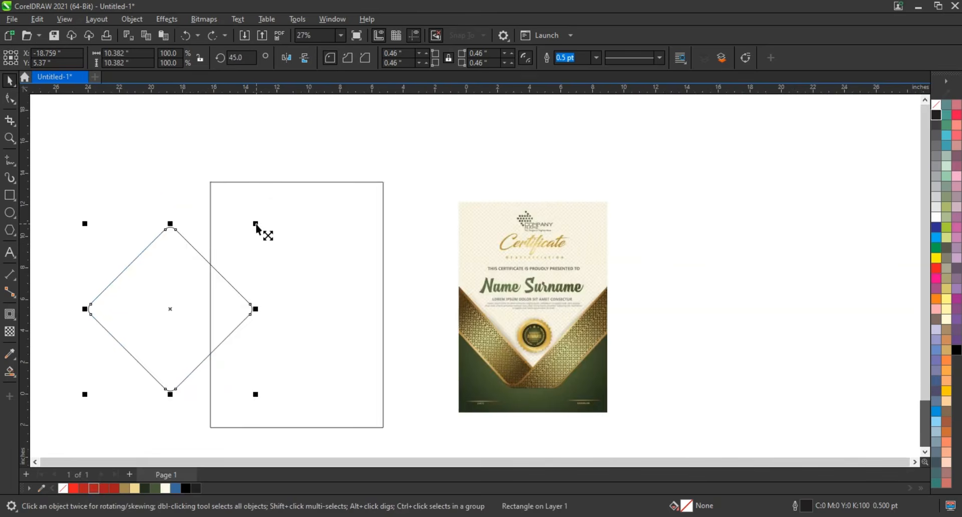
drag(255, 224, 280, 199)
- Place two overlapping diamonds side by side across the page rectangle and combine them into one object
drag(171, 309, 309, 266)
shift+click(185, 288)
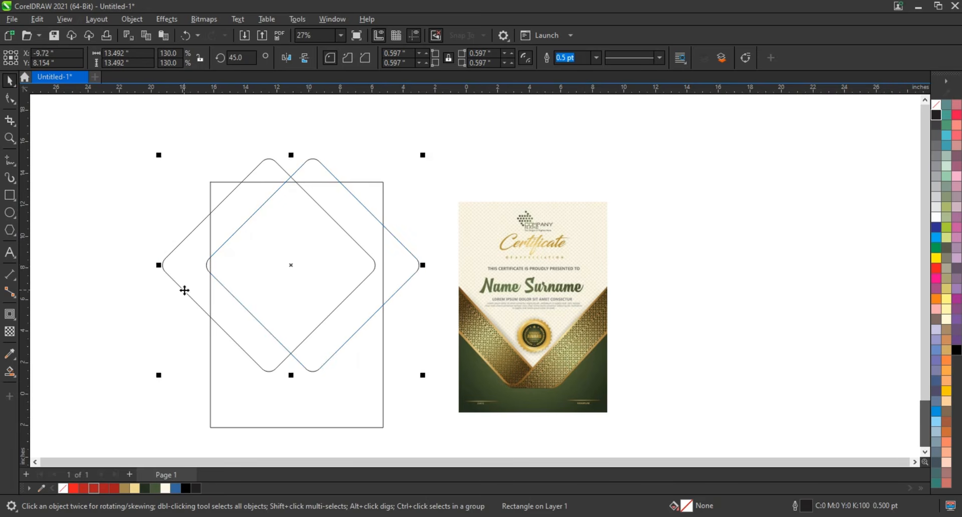
key(ctrl+g)
- Centre the combined diamonds horizontally on the page rectangle and enlarge them to about 17.2 × 14.3 in
shift+click(377, 363)
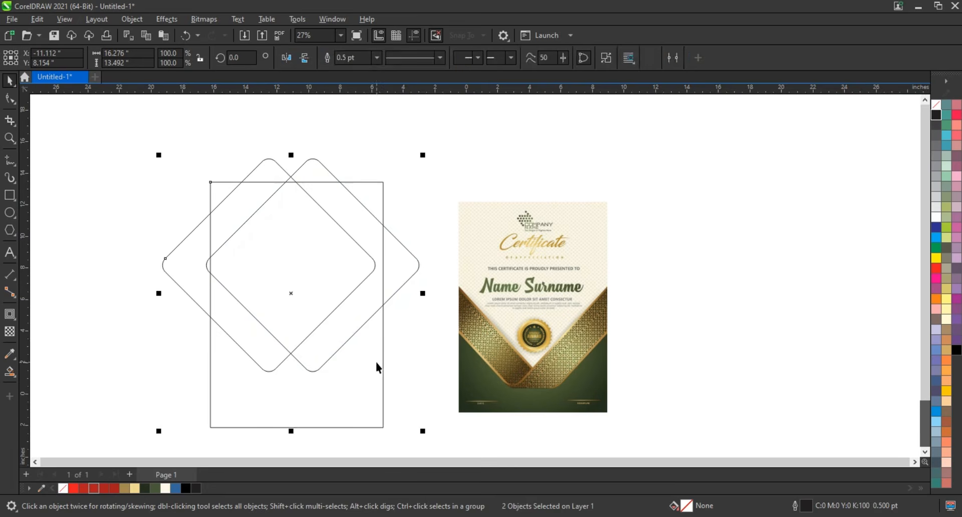
key(c)
click(411, 335)
click(418, 276)
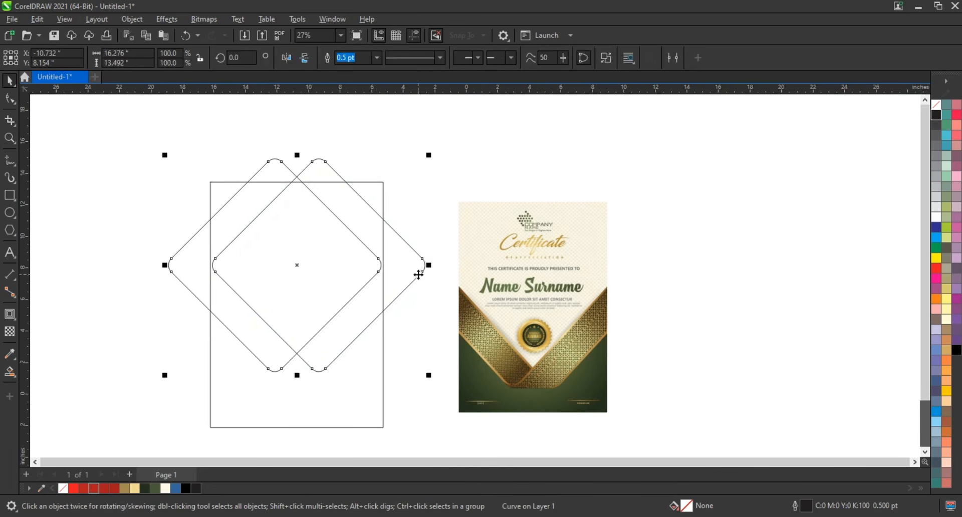
drag(429, 159, 440, 150)
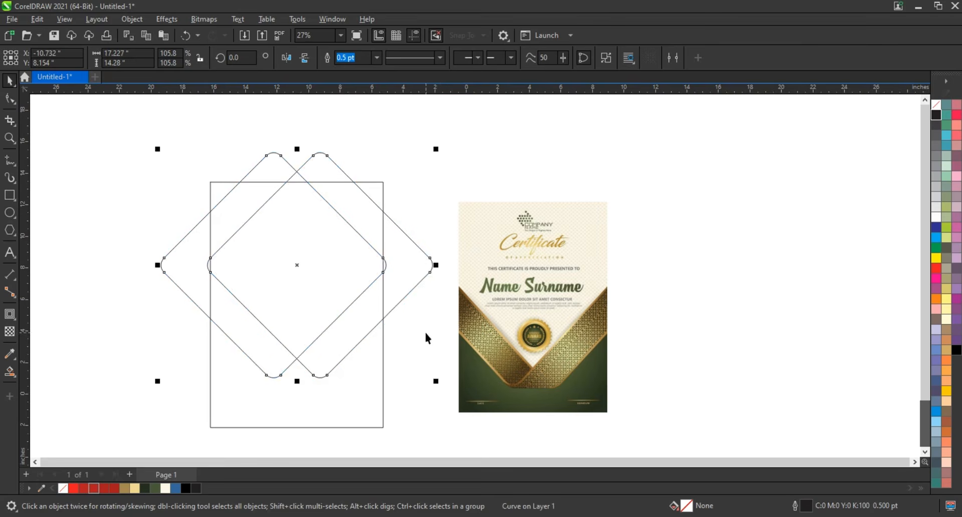
click(426, 331)
- Draw a horizontal line about 3.6 in long near the lower left edge of the page rectangle
click(10, 139)
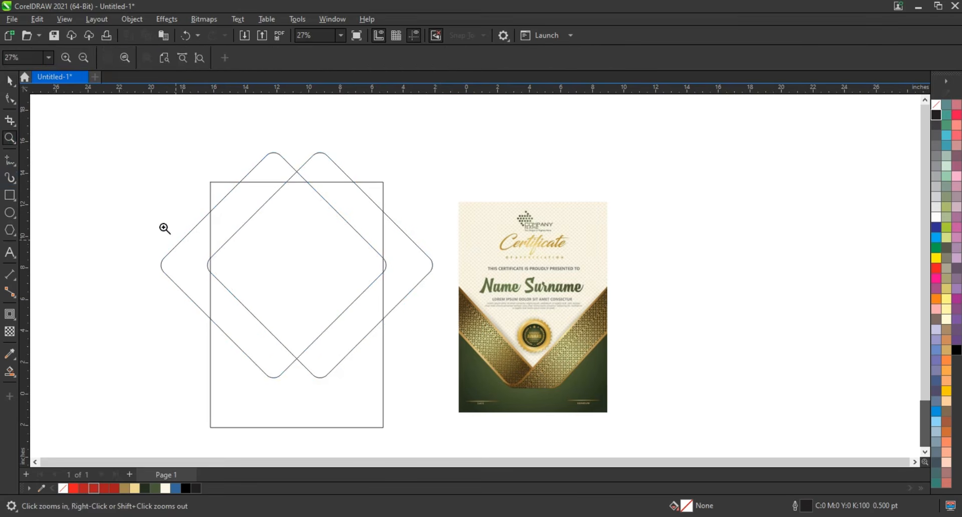
mouse_move(165, 225)
mouse_down()
mouse_move(419, 390)
mouse_move(467, 401)
mouse_up()
click(10, 160)
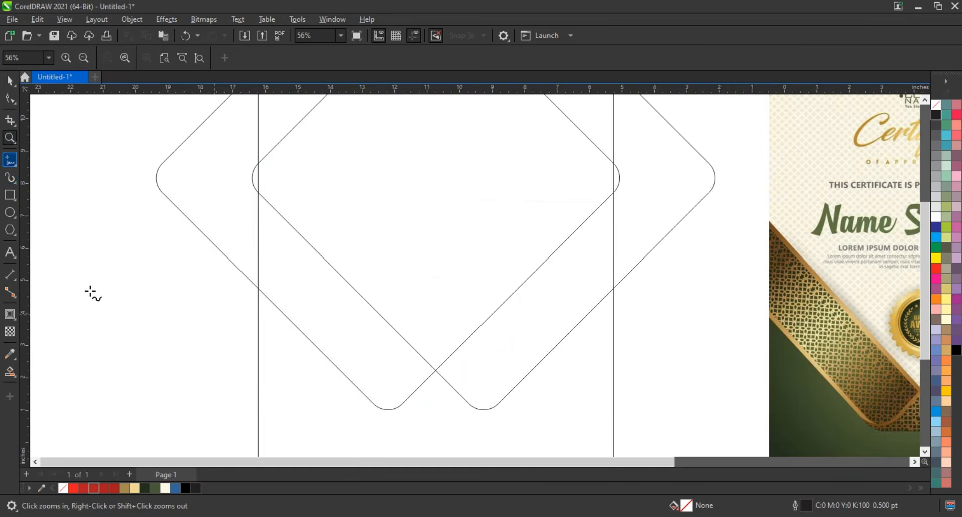
click(143, 400)
click(260, 400)
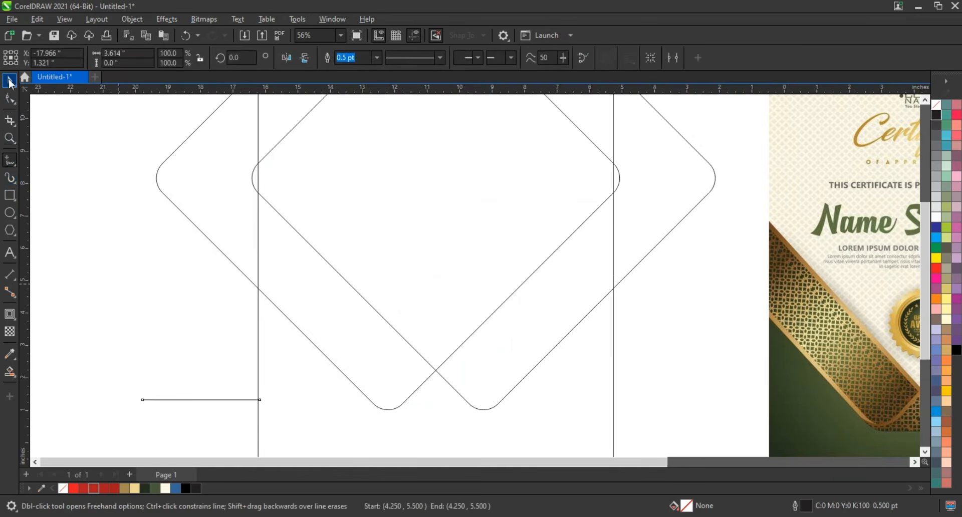
- Align the line with the combined diamonds, centred horizontally and flush with their bottom edge
click(10, 81)
click(349, 378)
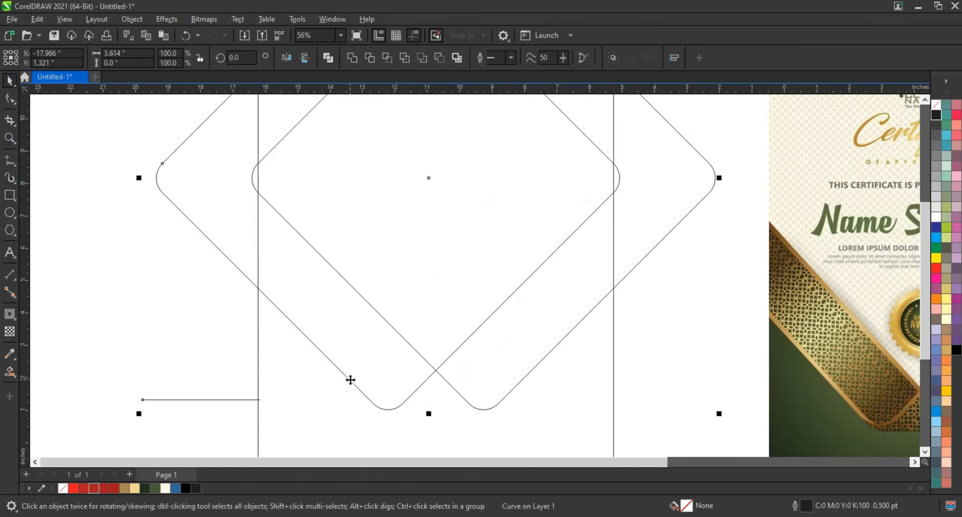
shift+click(350, 379)
key(c)
key(b)
click(159, 363)
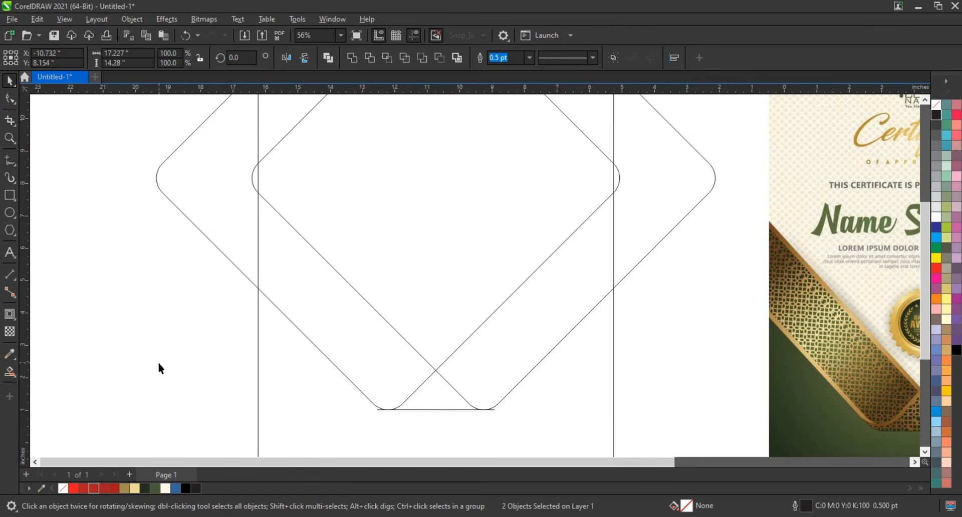
- Smart-fill the bottom triangle and the right band with blue #336699 and weld them into one shape
click(428, 389)
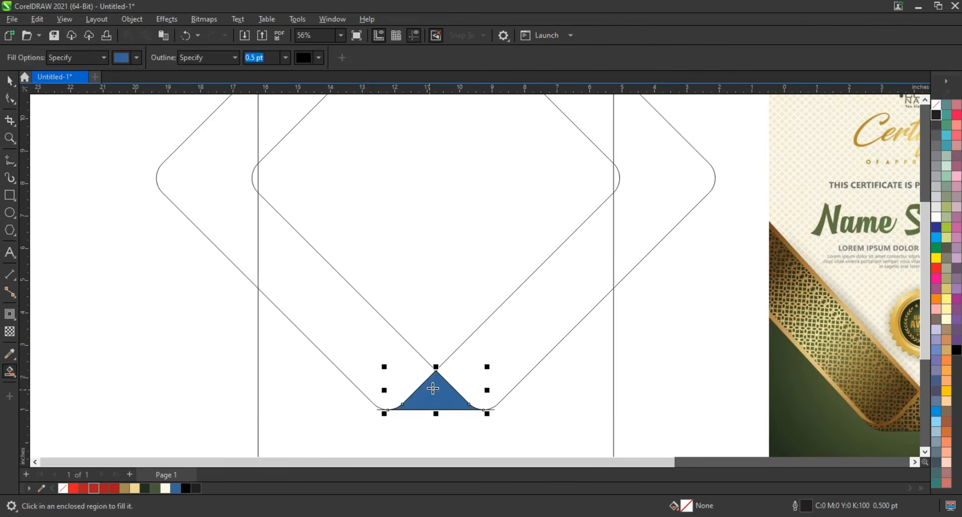
click(458, 377)
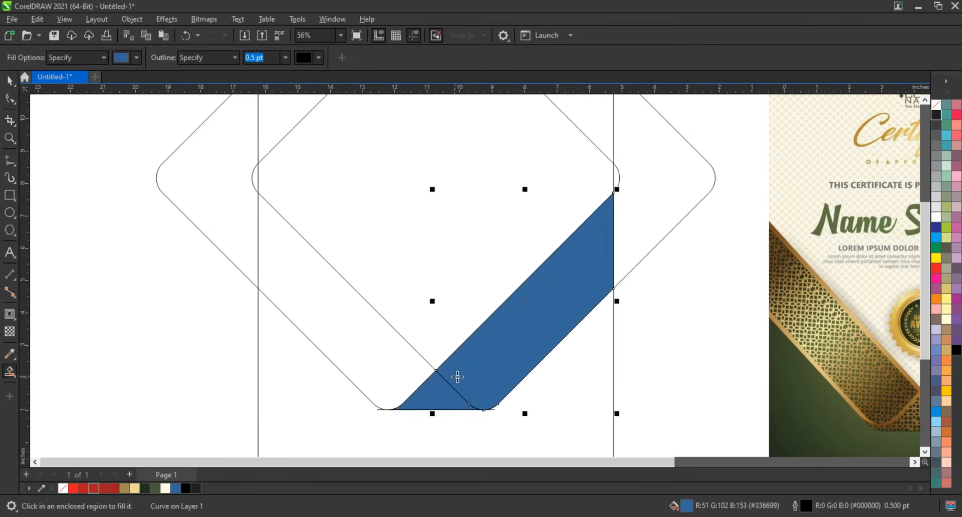
key(space)
shift+click(438, 395)
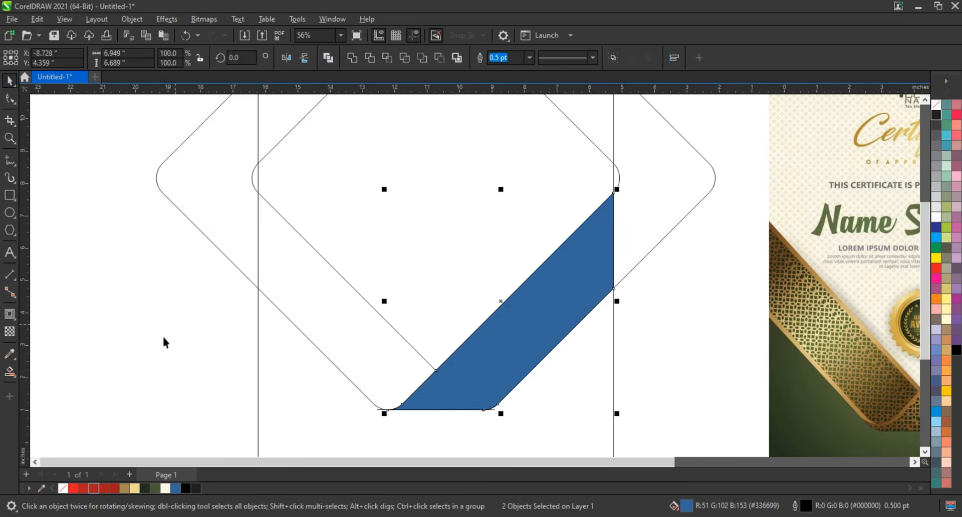
- Smart-fill the left band between the two diamonds with the same blue #336699
key(space)
click(336, 340)
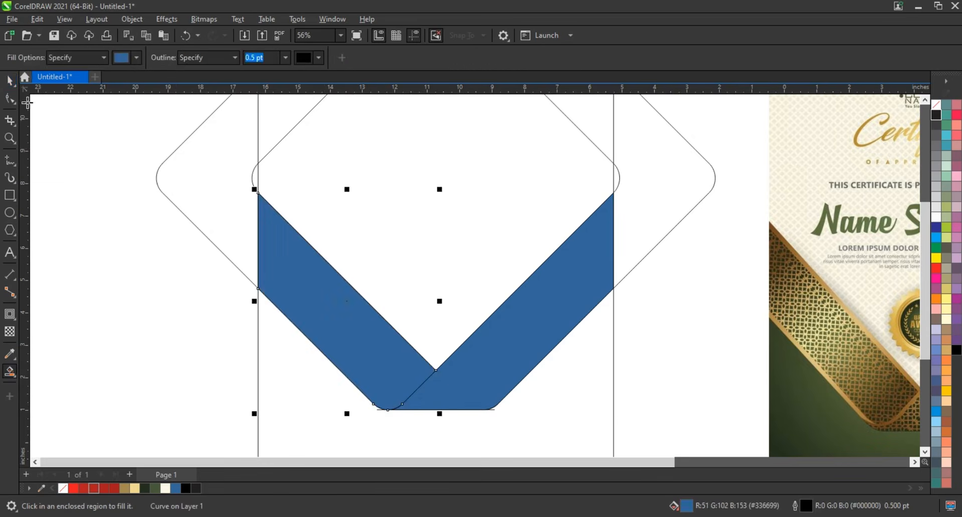
click(10, 81)
click(157, 318)
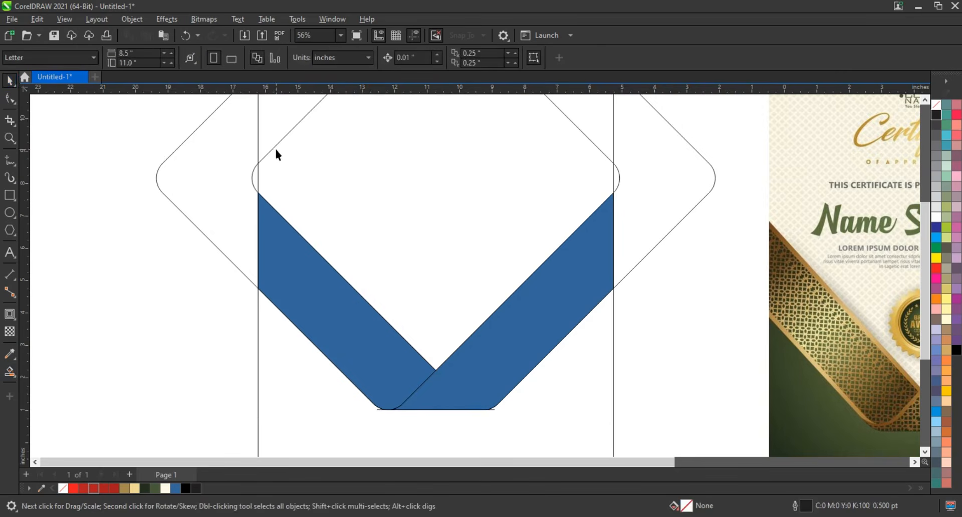
- Delete the diamond construction outlines and the horizontal line beneath the blue bands
click(275, 149)
click(274, 147)
key(Delete)
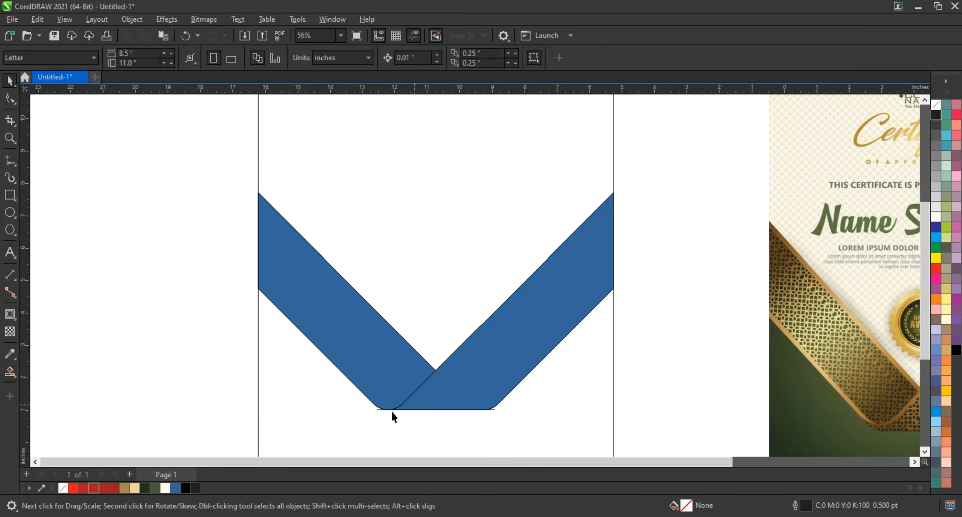
drag(510, 426, 525, 427)
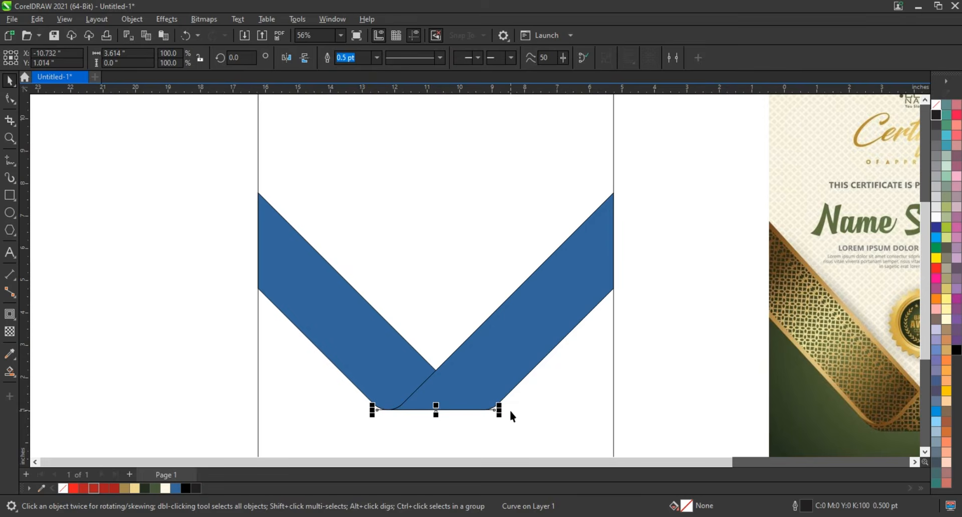
key(Delete)
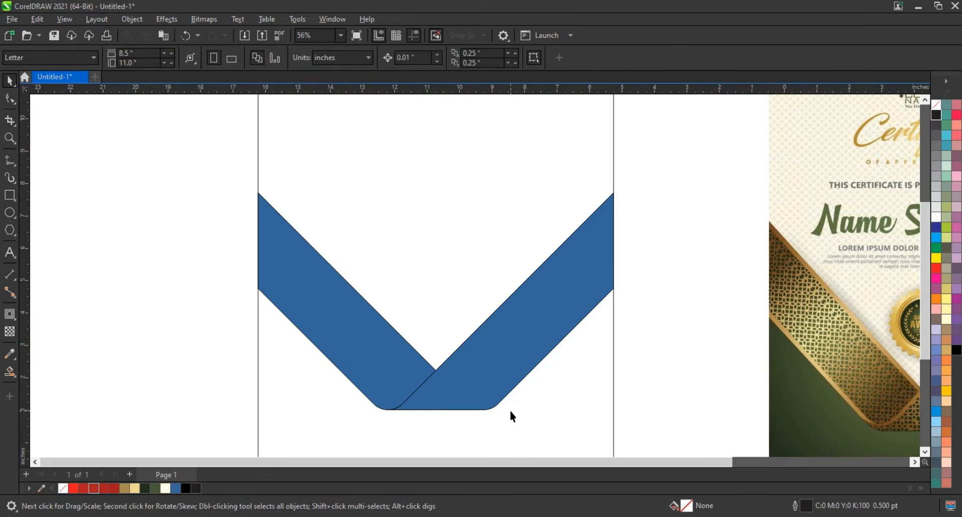
- Give both blue bands an 8 pt outline and convert the outlines to objects
click(481, 360)
shift+click(356, 327)
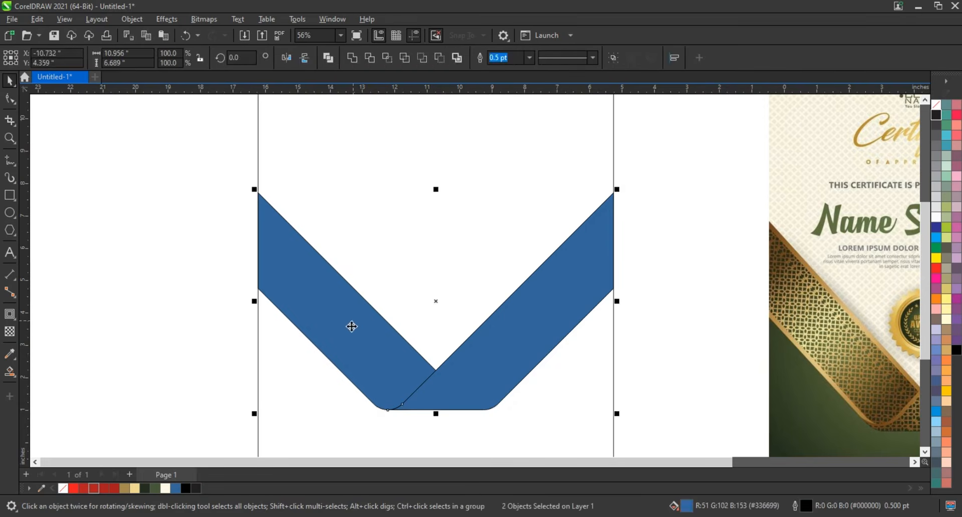
click(529, 57)
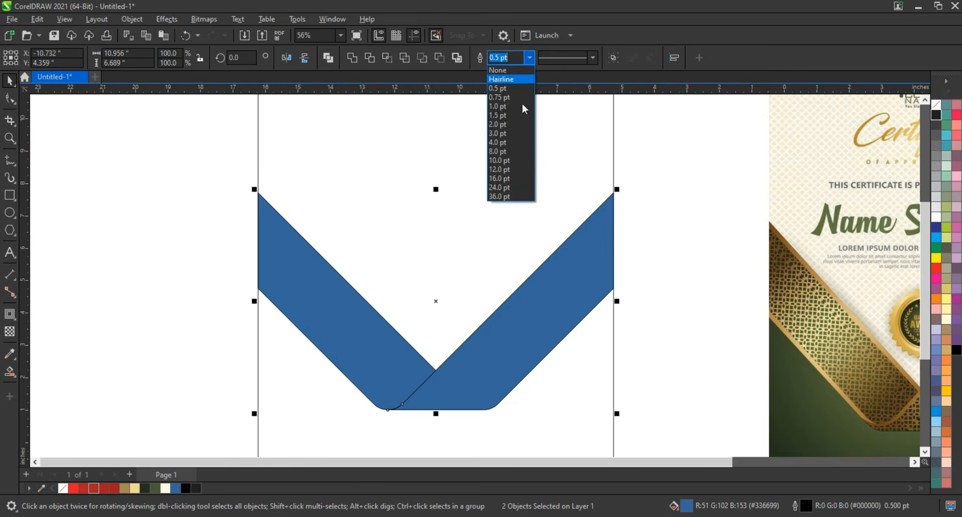
click(512, 156)
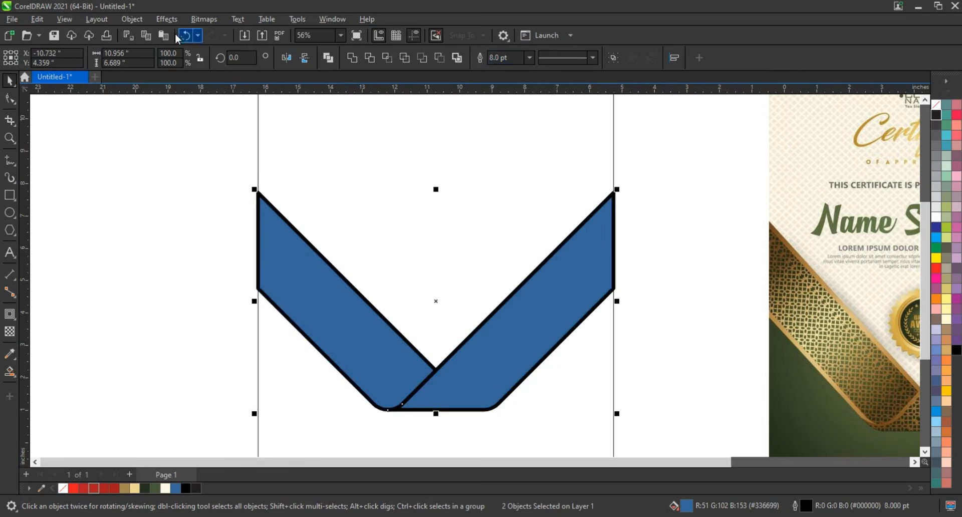
click(132, 19)
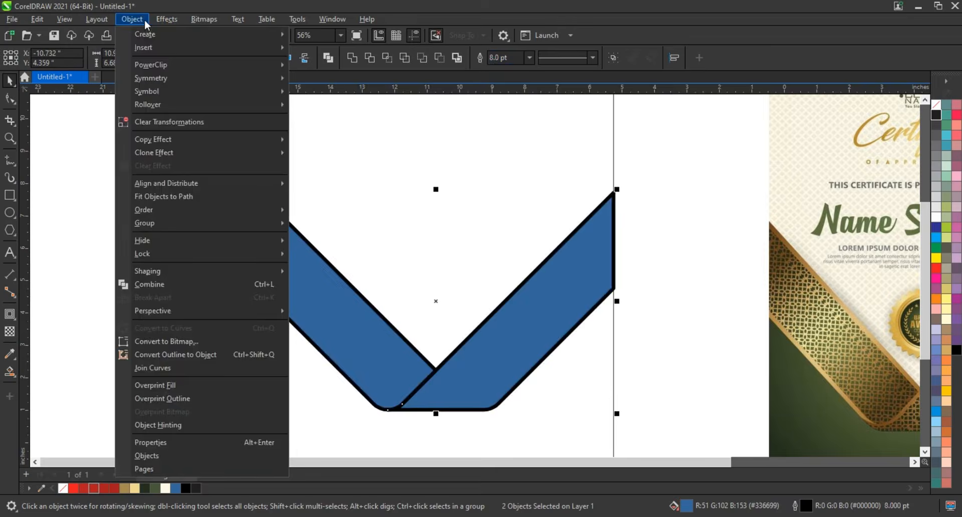
click(148, 356)
click(137, 320)
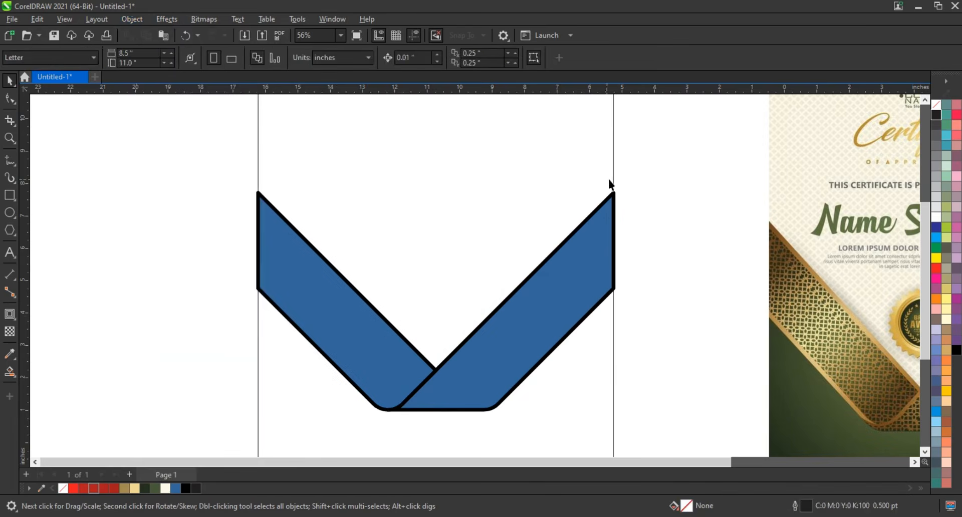
- Delete the blue fill shapes of both bands, keeping only the black frames
click(606, 228)
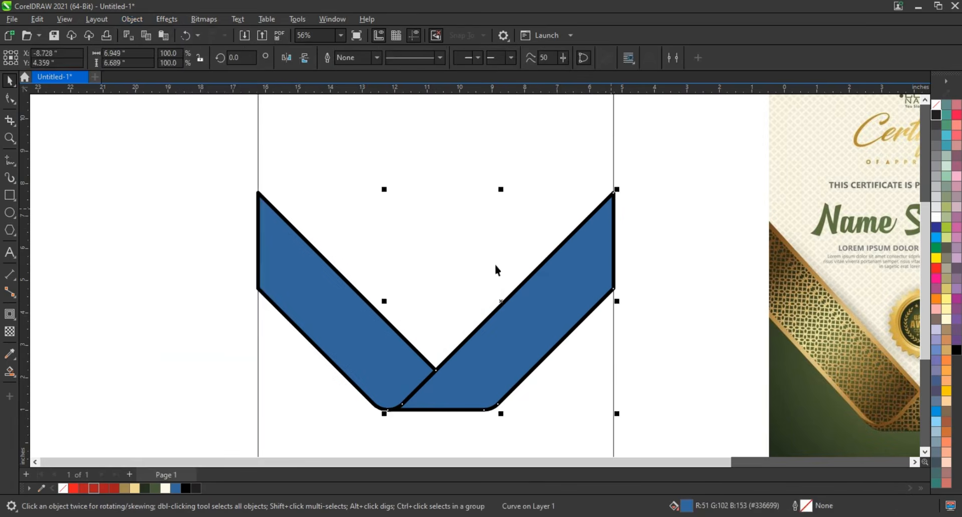
click(615, 215)
click(603, 227)
key(Delete)
click(330, 310)
key(Delete)
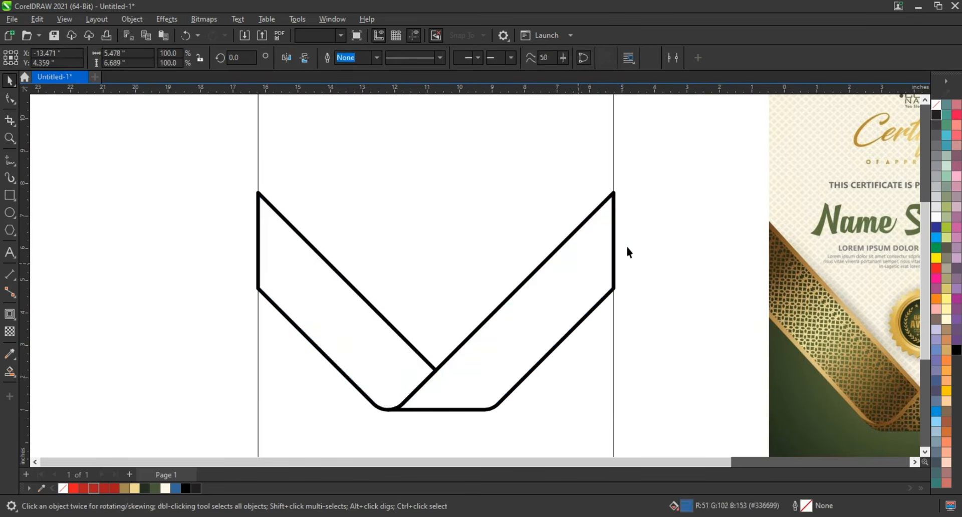
- Replace the fill of both black frames with a 0.5 pt black outline and enlarge them about their centre to about 11.385 × 6.996 in
click(616, 200)
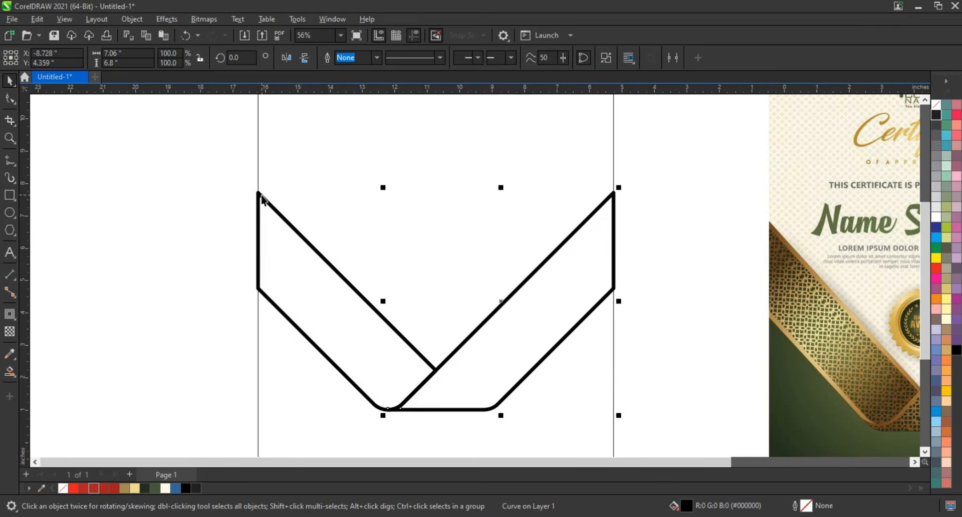
shift+click(258, 198)
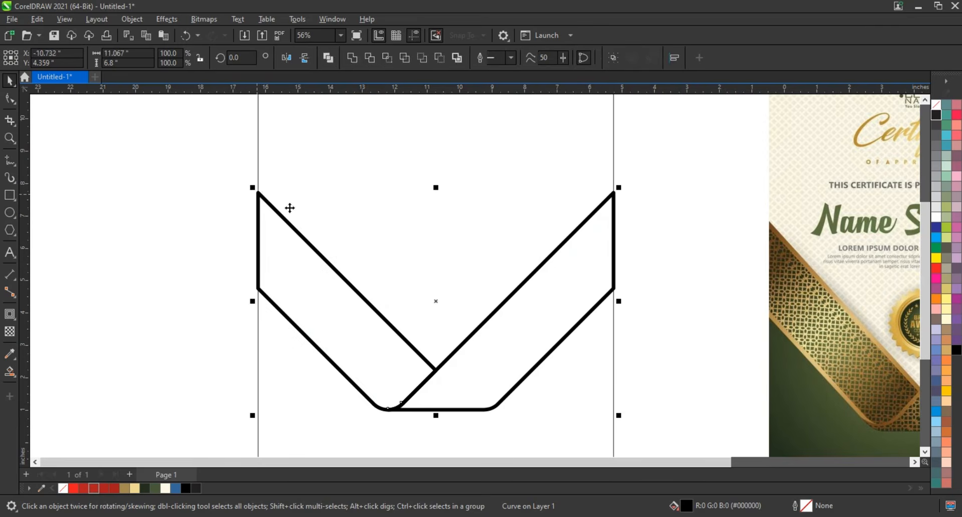
right_click(936, 105)
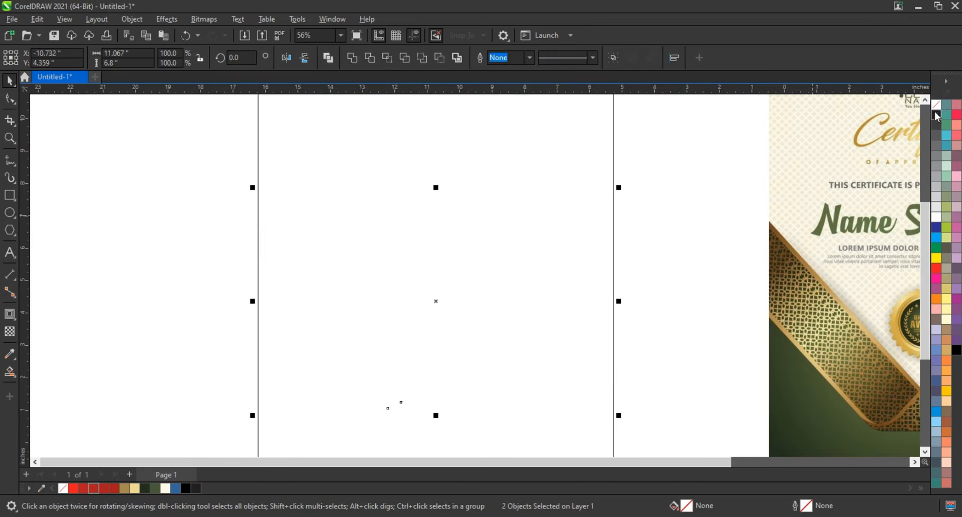
right_click(936, 116)
click(924, 124)
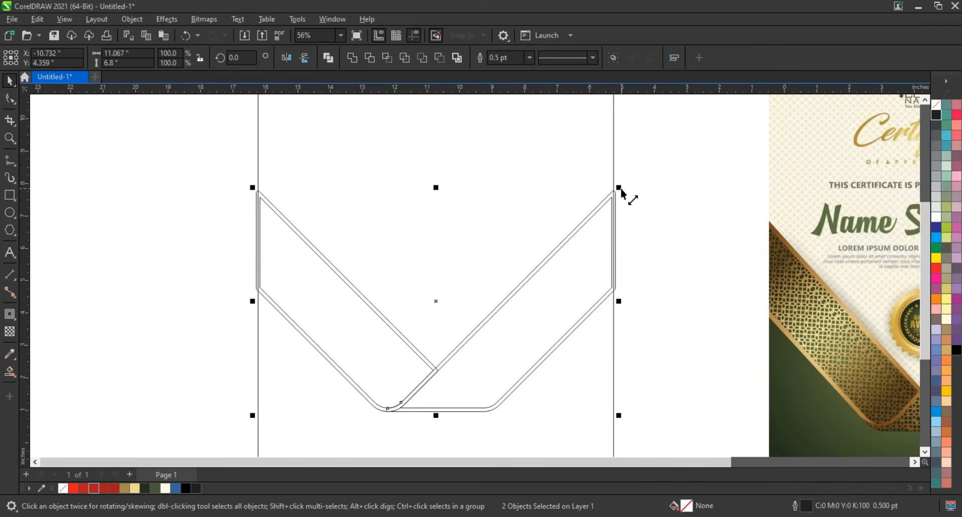
drag(620, 188, 626, 183)
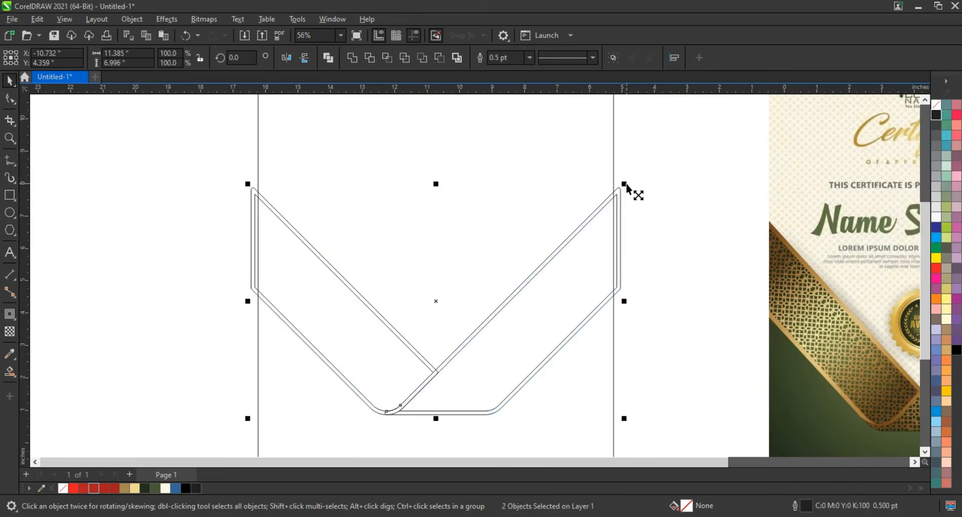
click(690, 225)
- Smart-fill with blue the left band's lower border, its rounded corner and the long diagonal border rising to the page's right edge
click(10, 138)
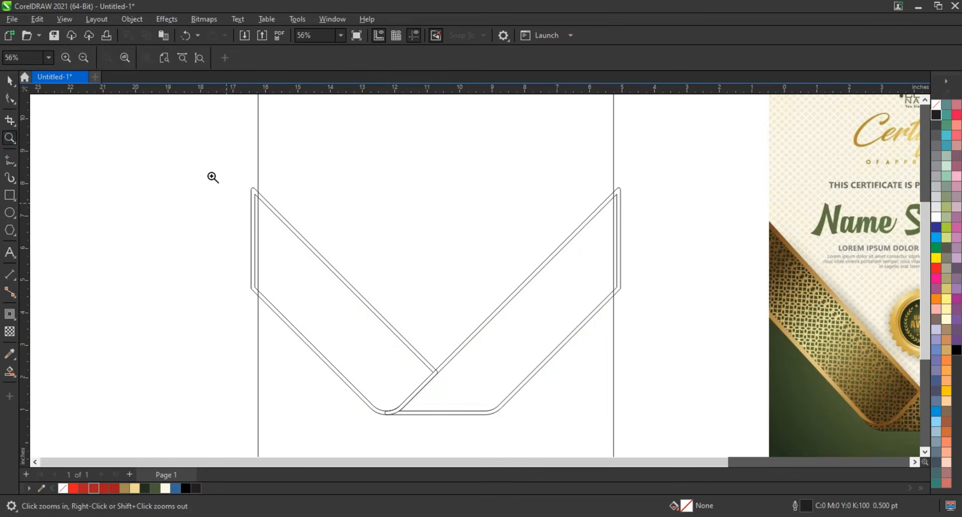
scroll(222, 249, down, 1)
drag(210, 193, 813, 409)
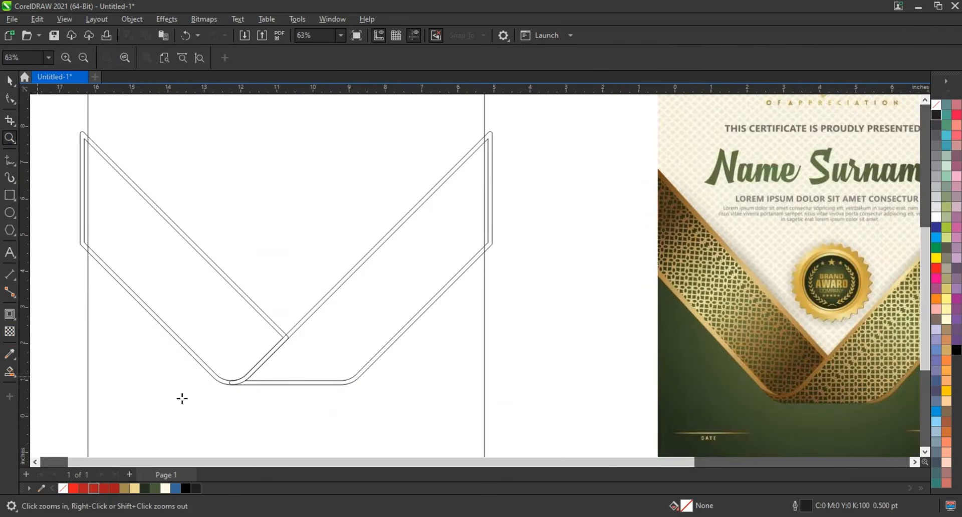
click(10, 371)
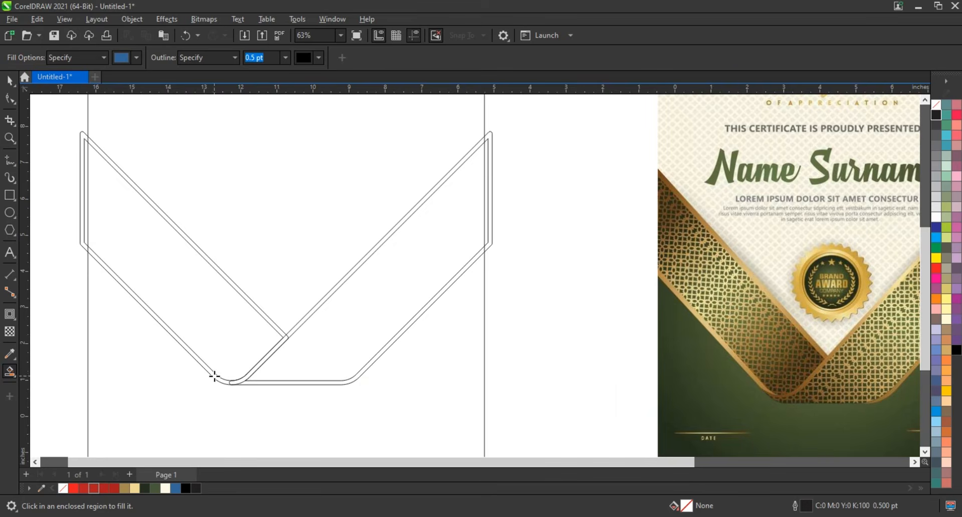
click(231, 382)
click(236, 382)
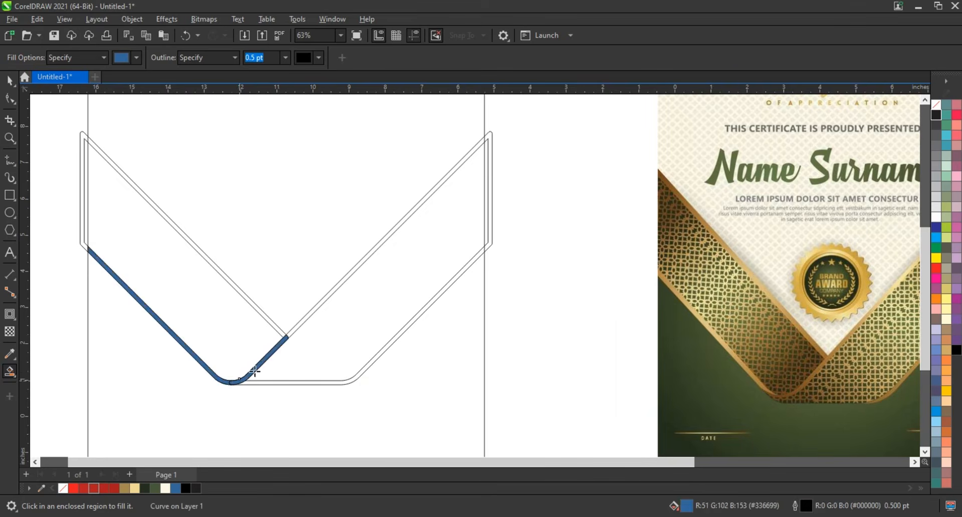
click(297, 326)
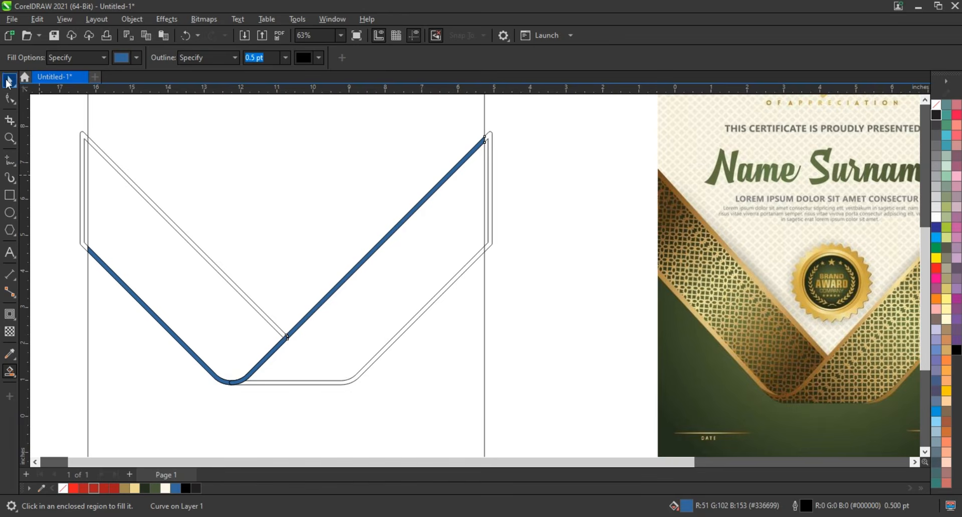
- Weld the three blue border pieces of the lower left edge, rounded corner and long diagonal into one shape
click(8, 81)
shift+click(260, 366)
shift+click(214, 375)
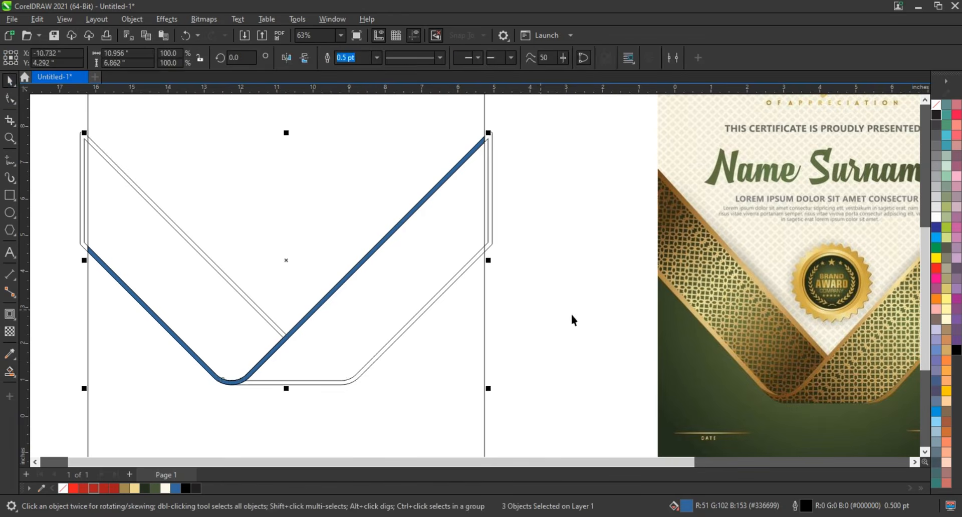
click(552, 302)
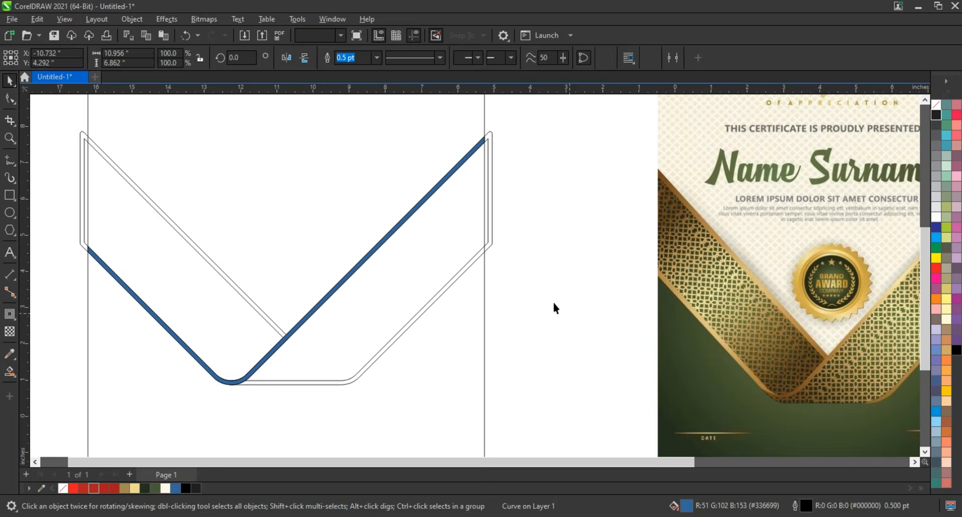
- Smart-fill the left band's upper border and the right band's lower border with the same blue
click(10, 372)
click(250, 302)
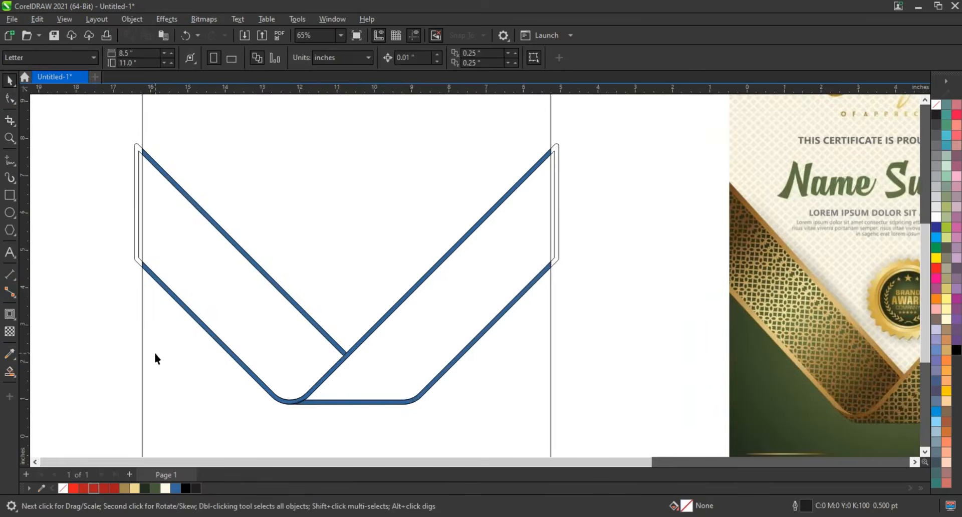
- Smart-fill the page area beneath the ribbon bands with blue
scroll(157, 359, down, 1)
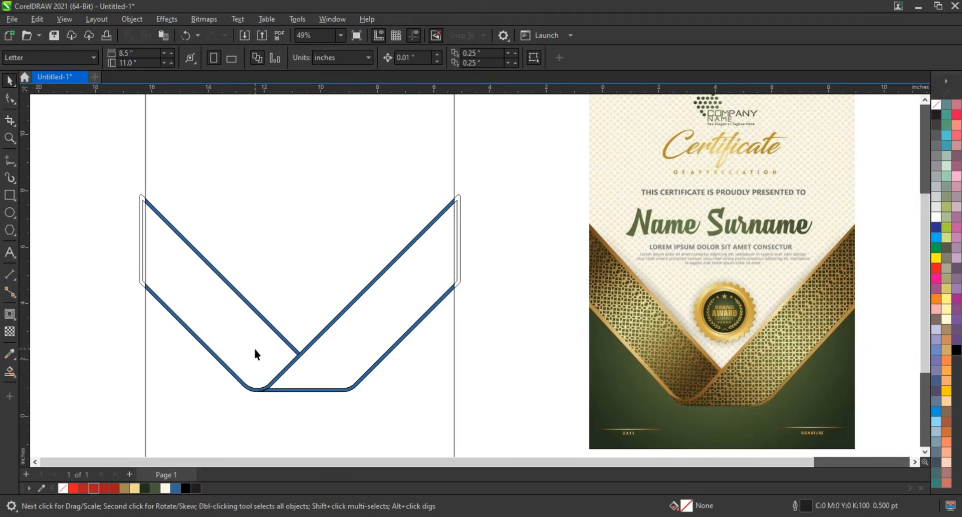
scroll(254, 349, down, 1)
click(224, 217)
key(shift+F2)
click(161, 224)
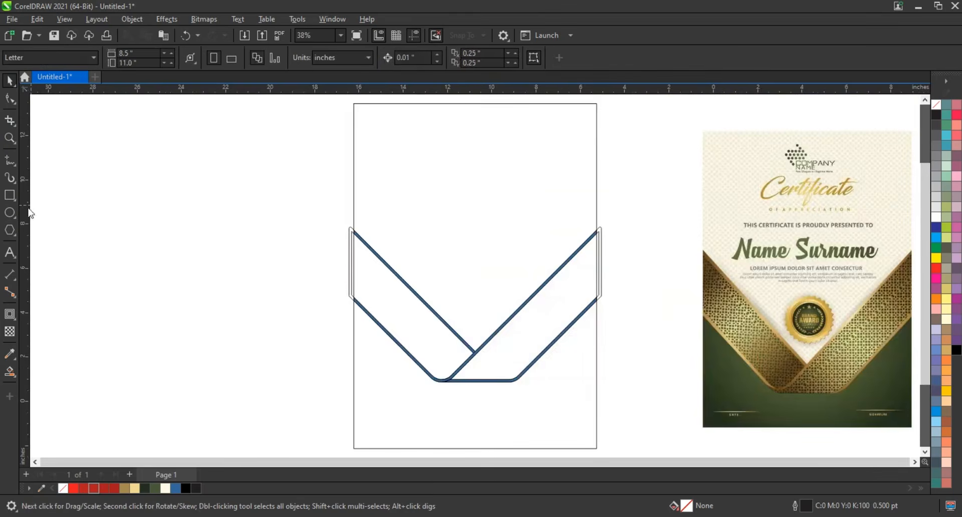
click(9, 138)
scroll(181, 271, down, 1)
drag(254, 229, 689, 401)
click(10, 80)
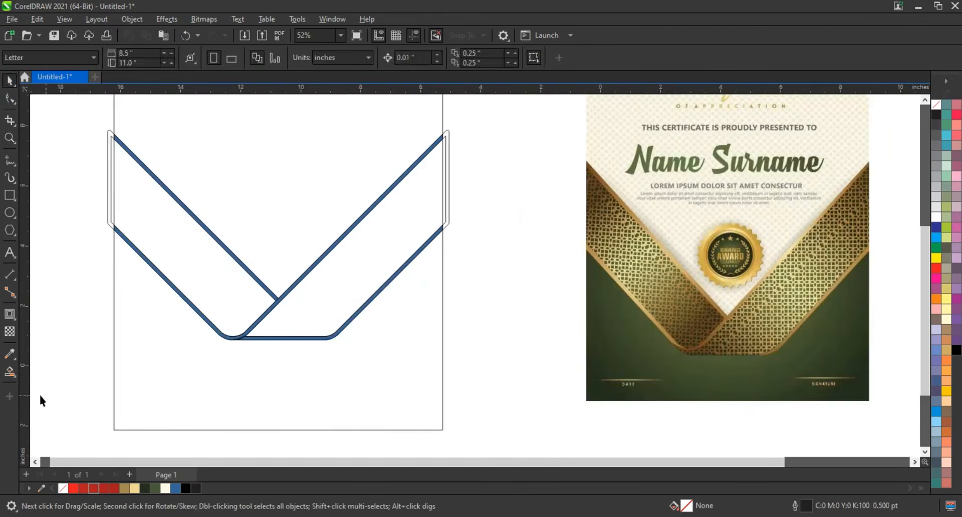
click(9, 371)
click(194, 383)
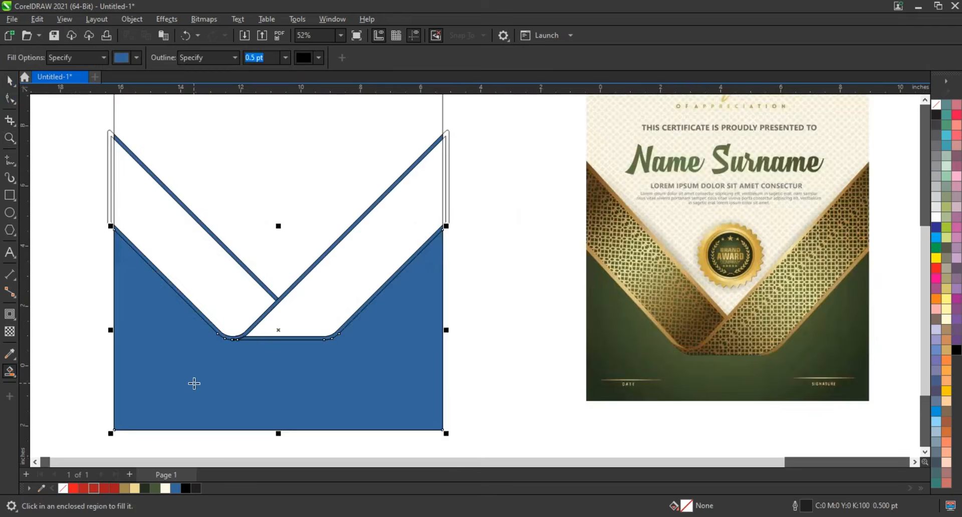
- Give the area beneath the bands a vertical linear fountain fill from dark green at the bottom to lighter green at the top
click(9, 80)
scroll(231, 453, down, 1)
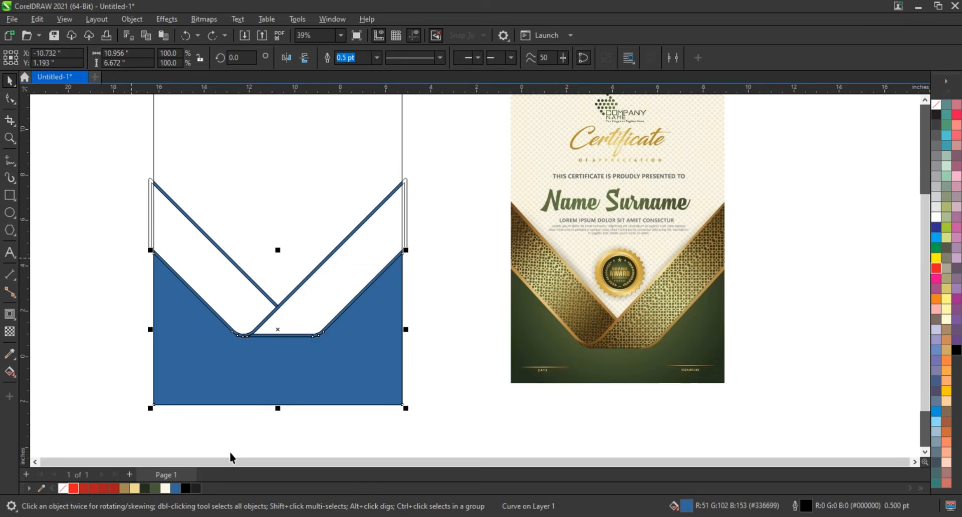
click(145, 489)
key(g)
drag(279, 399, 278, 336)
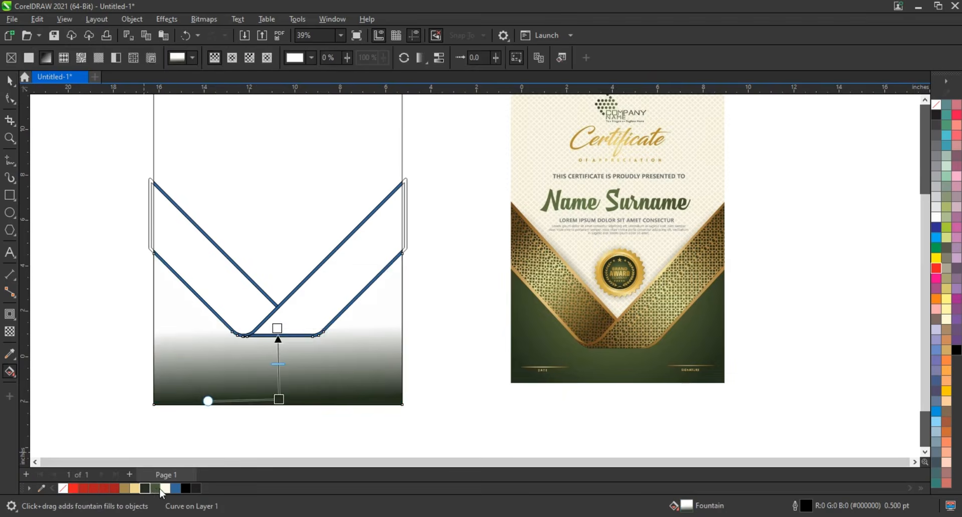
drag(127, 489, 278, 329)
drag(153, 487, 277, 330)
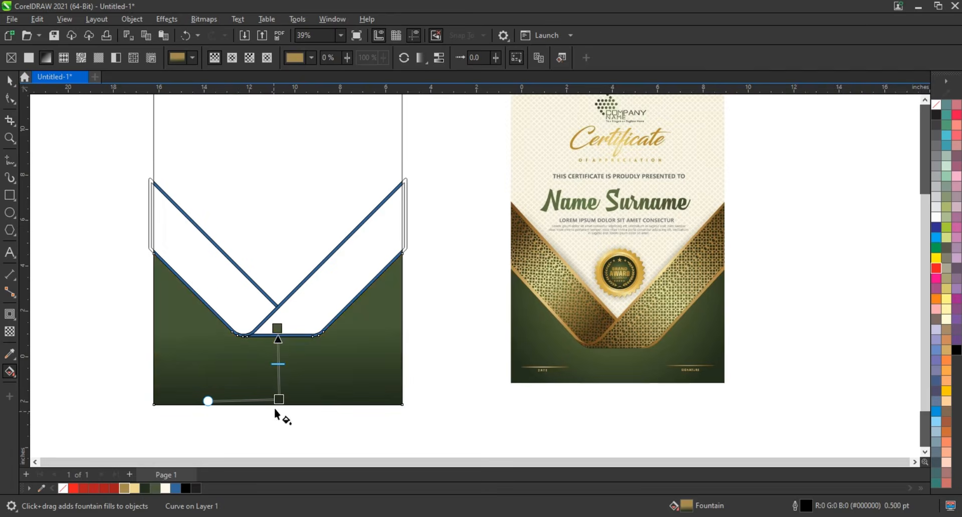
drag(279, 400, 278, 412)
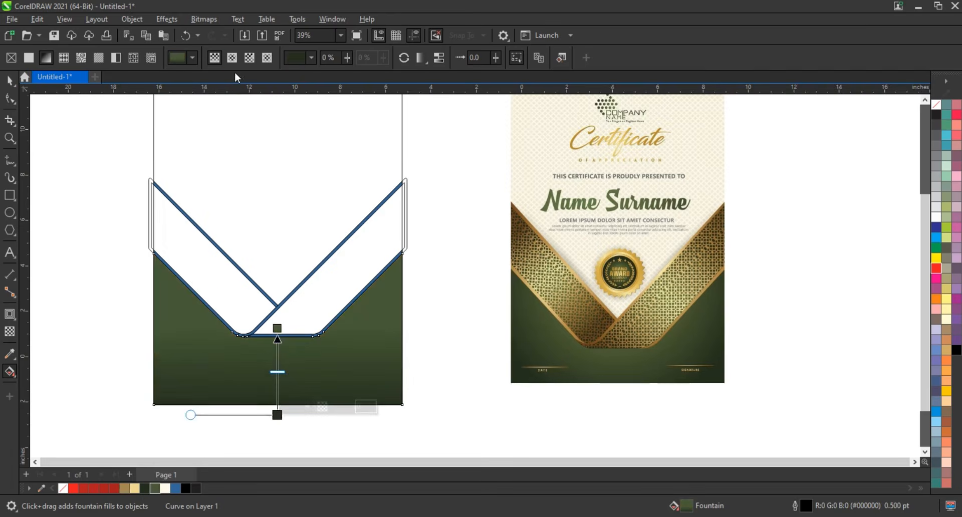
- Make the green fountain fill elliptical, centre it on the middle of the ribbon's bottom edge and extend its radius beyond the page's bottom edge
click(232, 58)
drag(293, 348, 322, 397)
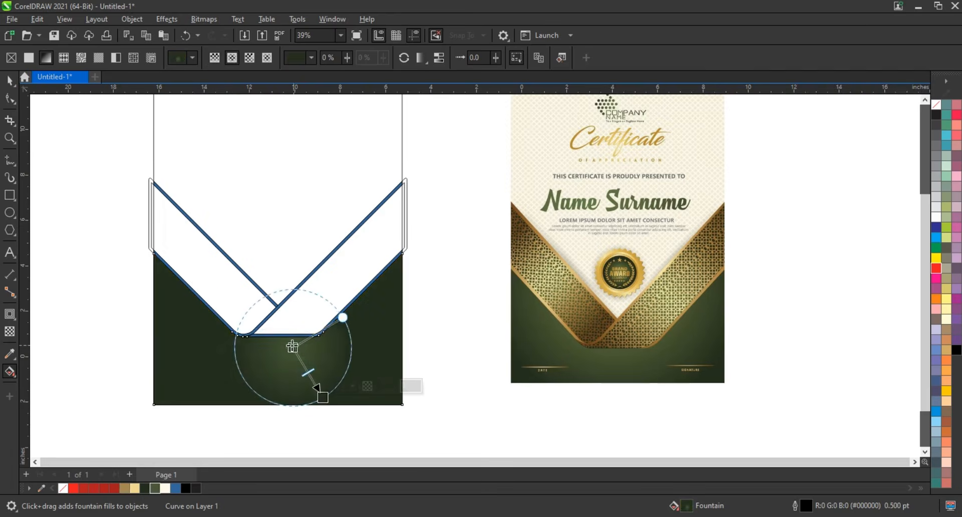
drag(293, 348, 278, 330)
drag(323, 399, 344, 424)
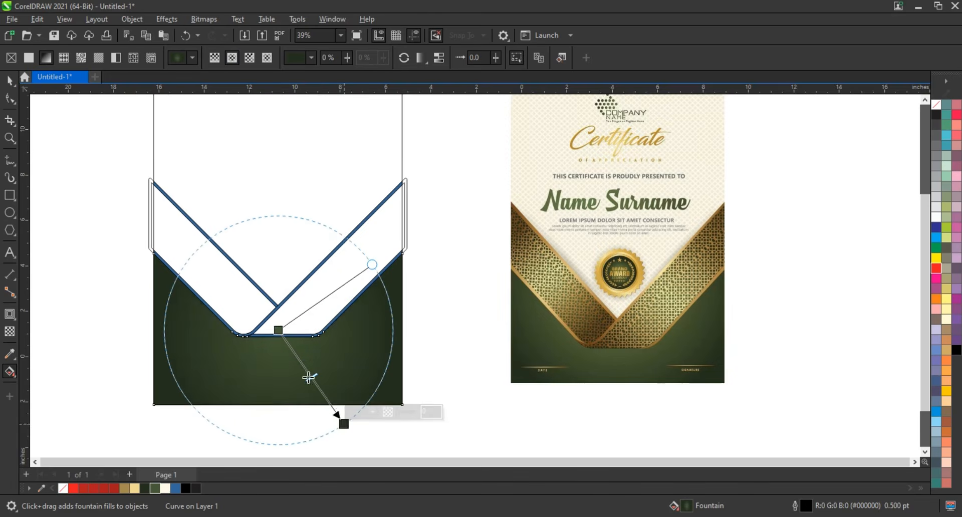
drag(311, 377, 316, 384)
- Delete the leftover outlines of both enlarged frames at the page's left and right edges
click(10, 81)
click(406, 214)
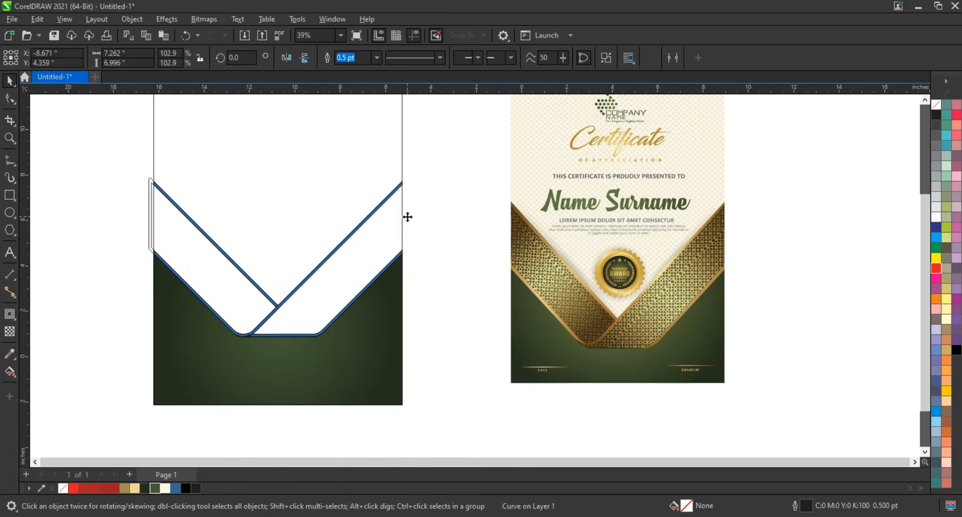
key(Escape)
click(150, 193)
key(Delete)
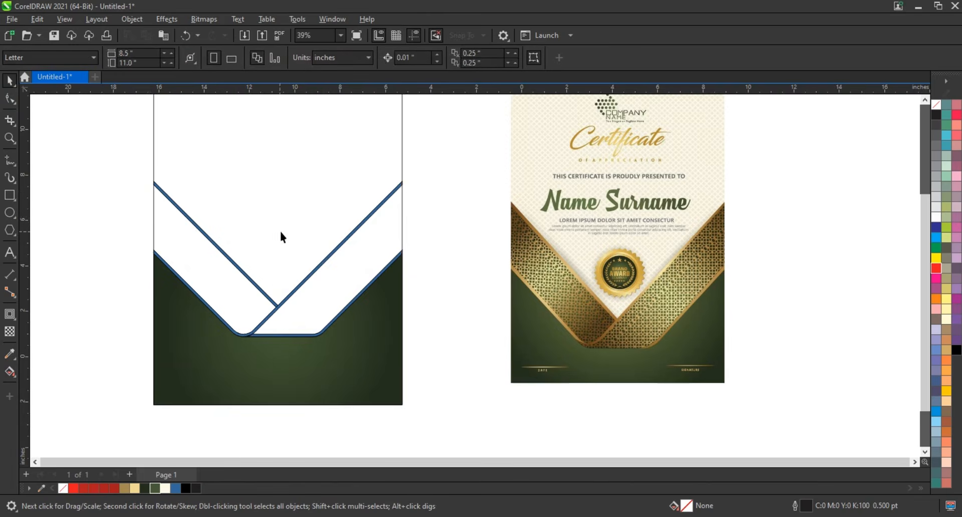
- Give the welded border strip a diagonal linear fountain fill alternating gold #A58B50 and light gold
click(359, 227)
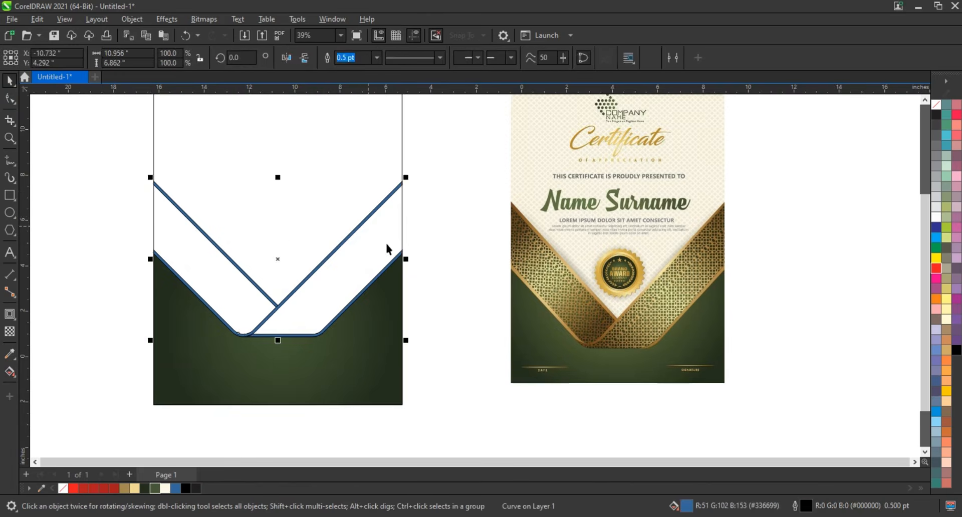
right_click(124, 488)
key(g)
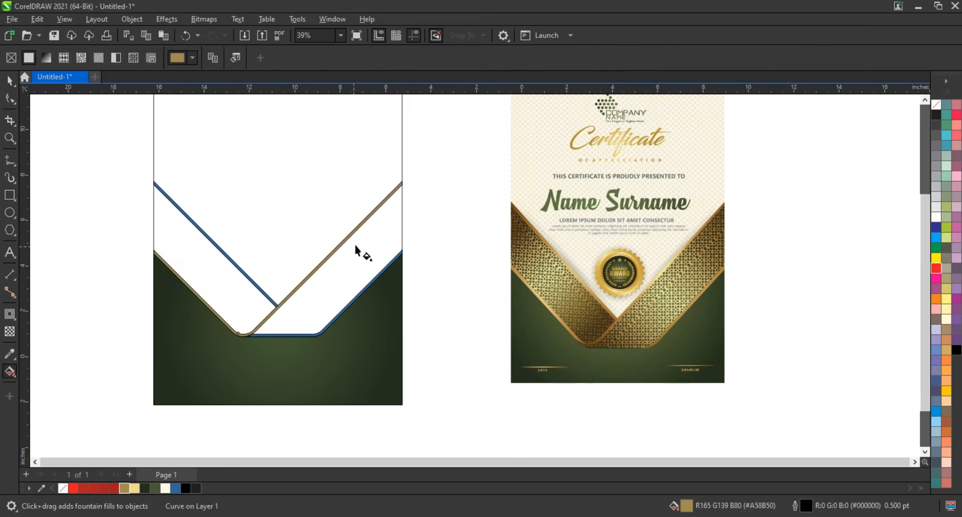
drag(361, 233, 222, 345)
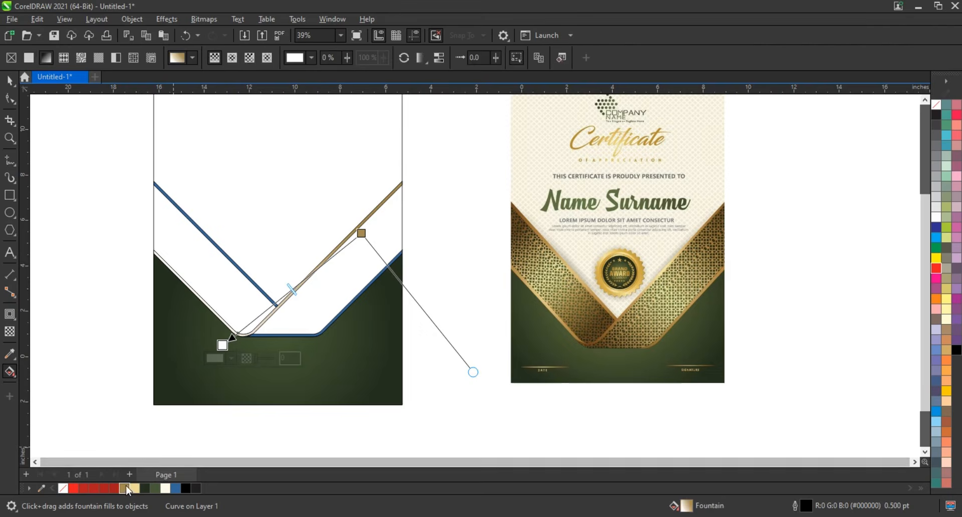
drag(125, 488, 222, 345)
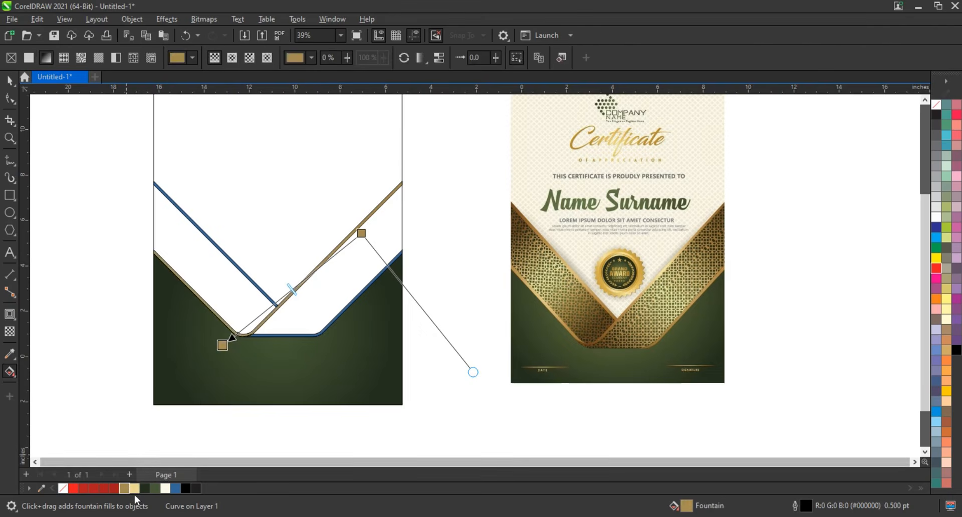
drag(125, 487, 266, 308)
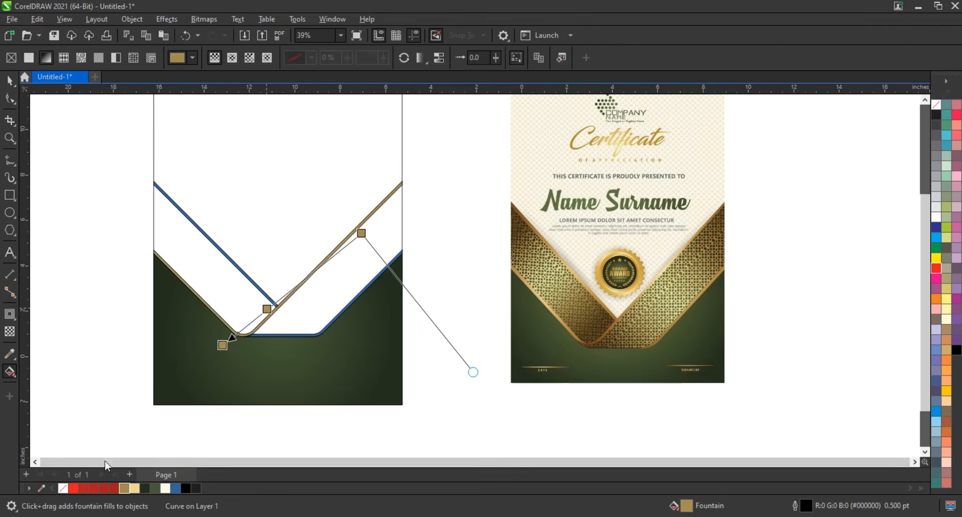
drag(134, 488, 322, 265)
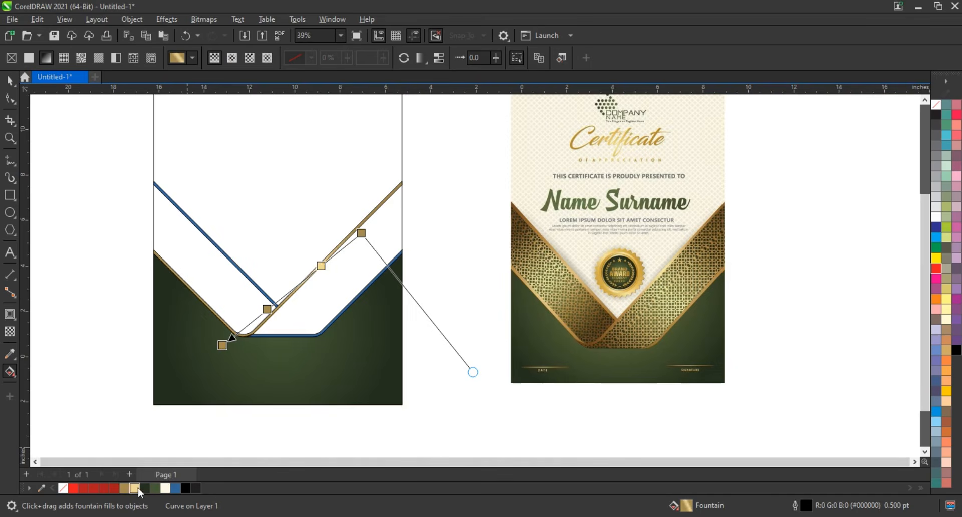
- Stretch the border strip's gold fountain fill from the page's right edge to beyond the strip's lower left bend
drag(264, 324, 404, 199)
drag(223, 345, 192, 356)
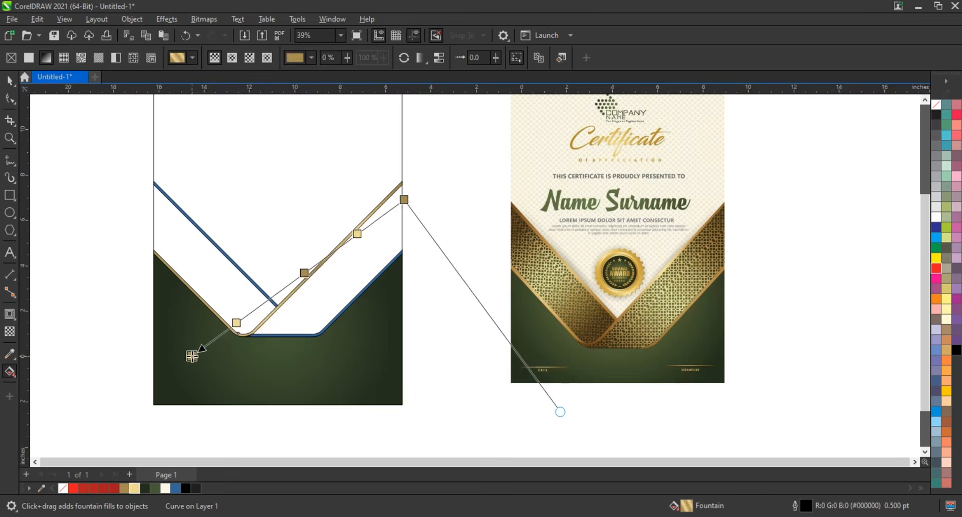
click(9, 81)
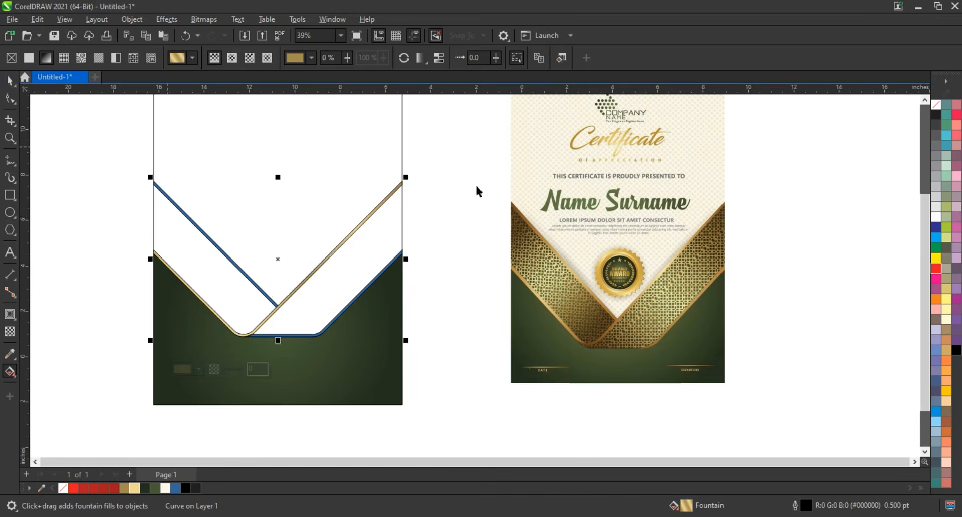
click(450, 205)
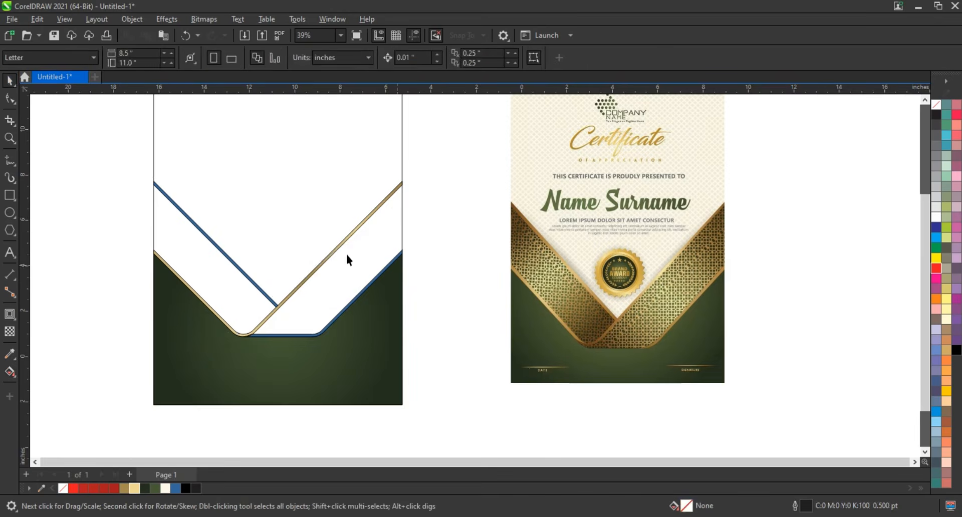
click(227, 254)
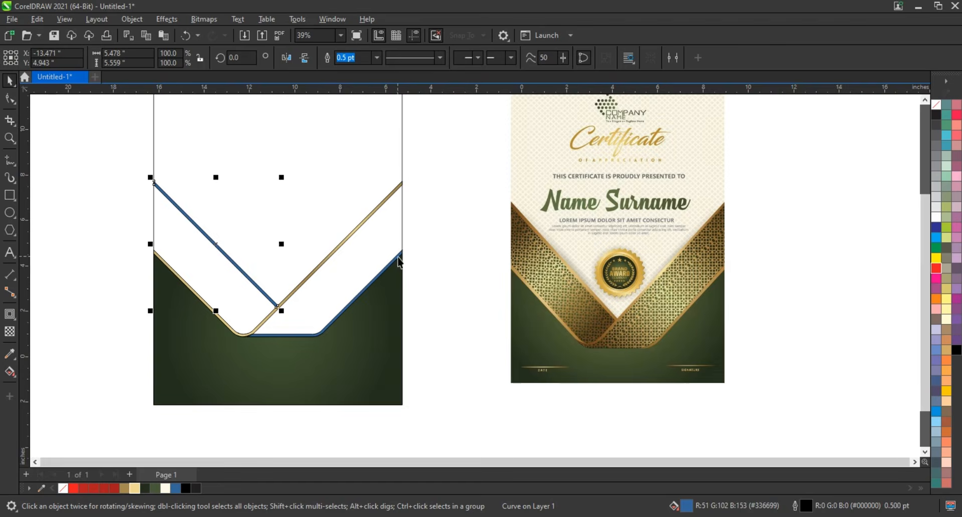
shift+click(399, 260)
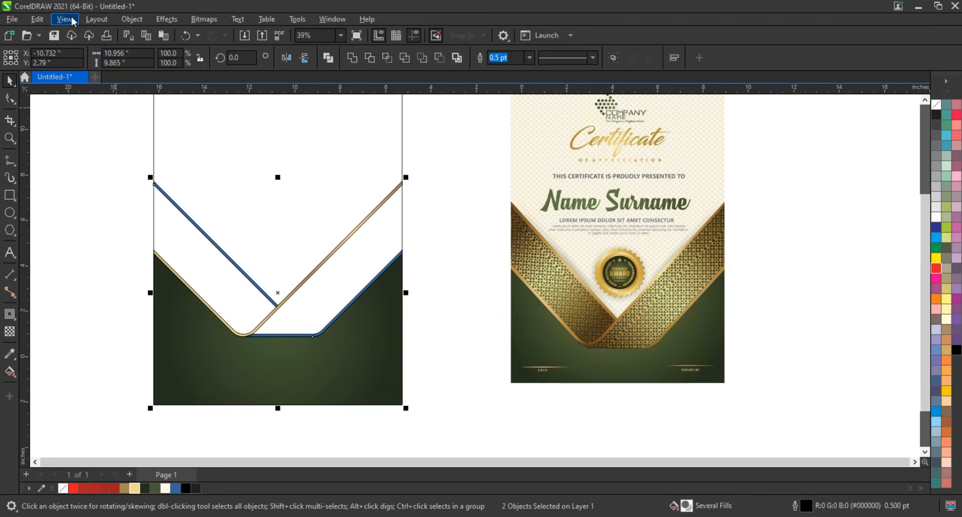
click(37, 20)
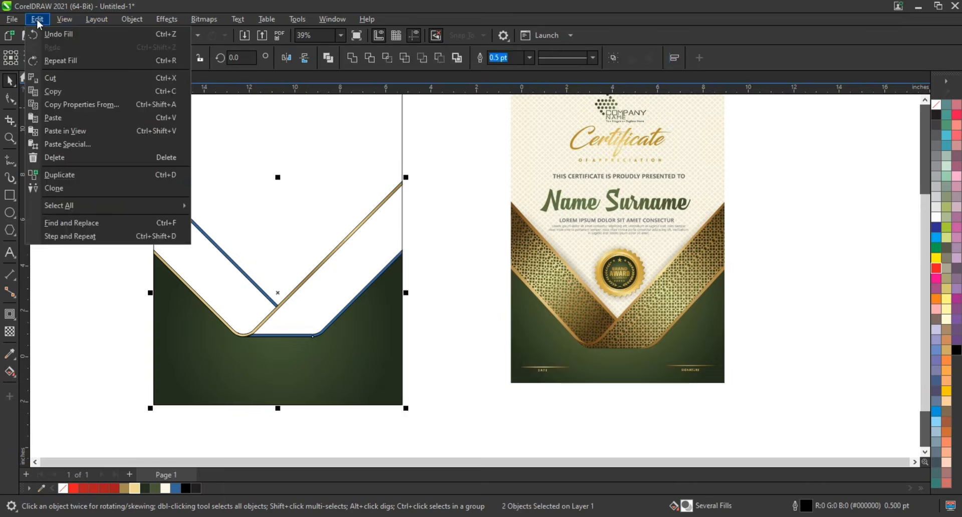
click(68, 104)
click(383, 247)
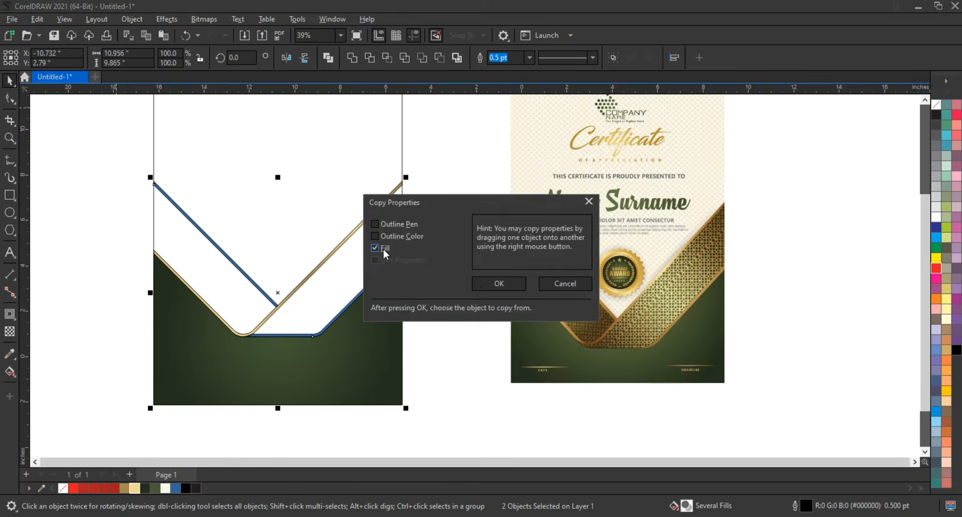
click(503, 285)
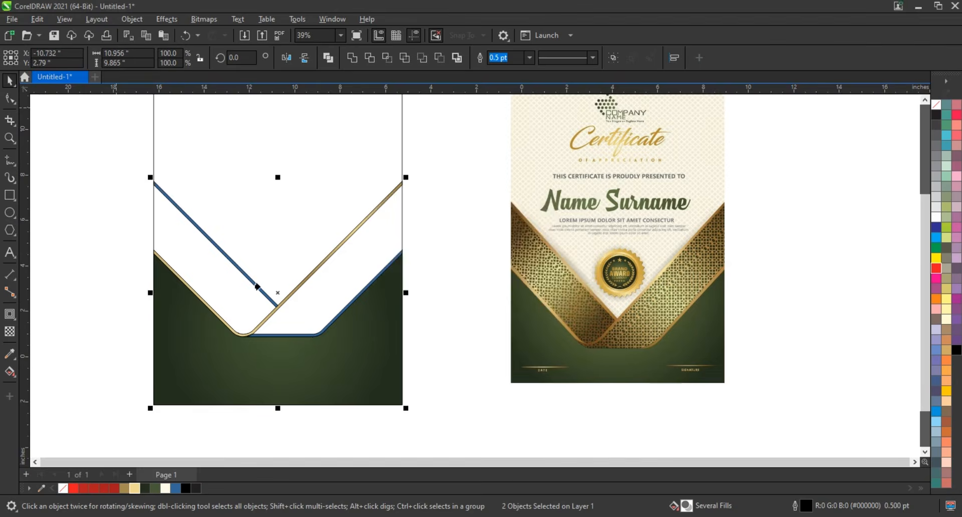
click(295, 289)
click(439, 303)
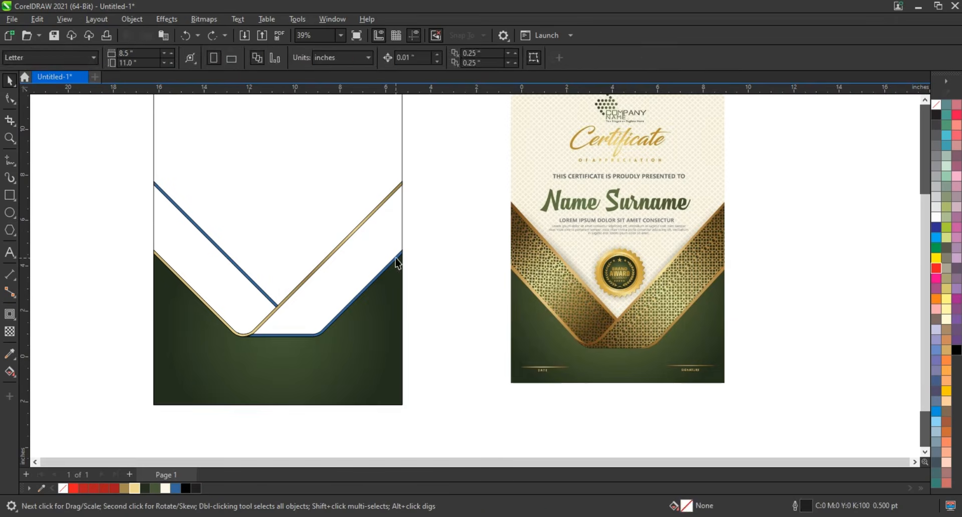
- Copy the gold fountain fill of the finished border strip onto the remaining blue strips at the upper left and lower right of the ribbon
click(401, 255)
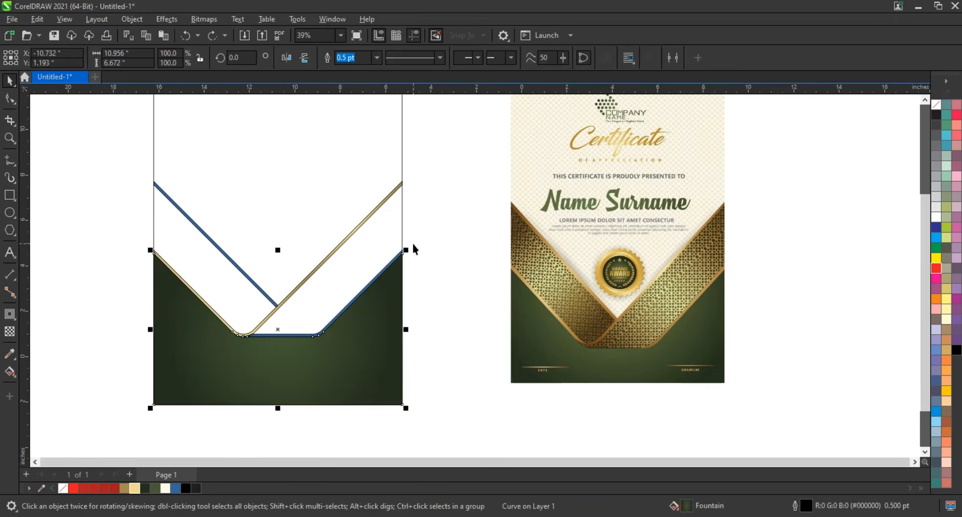
drag(410, 243, 245, 356)
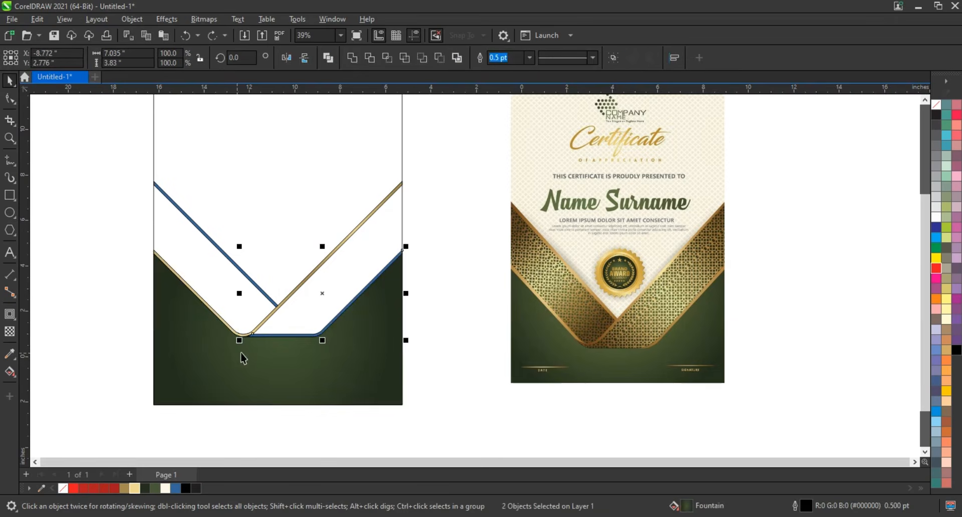
click(211, 243)
click(37, 19)
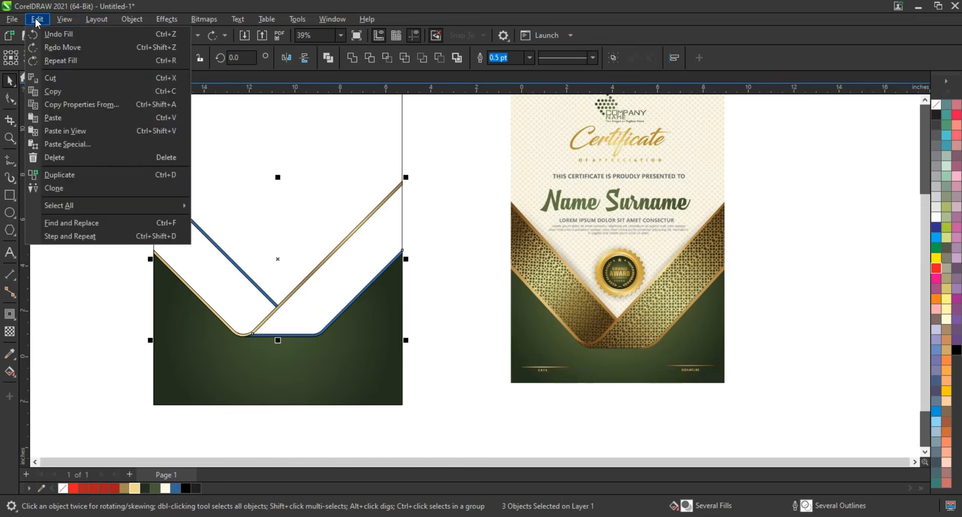
click(81, 104)
click(498, 283)
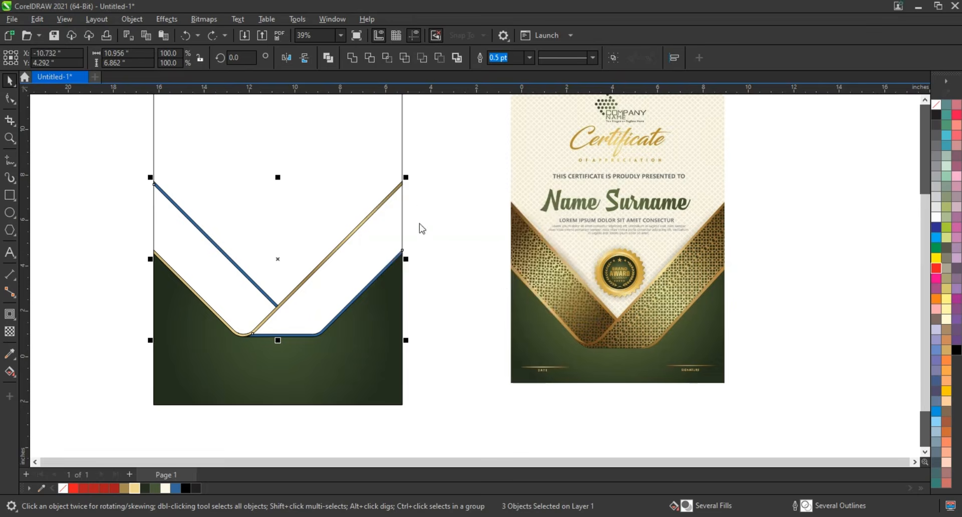
click(393, 187)
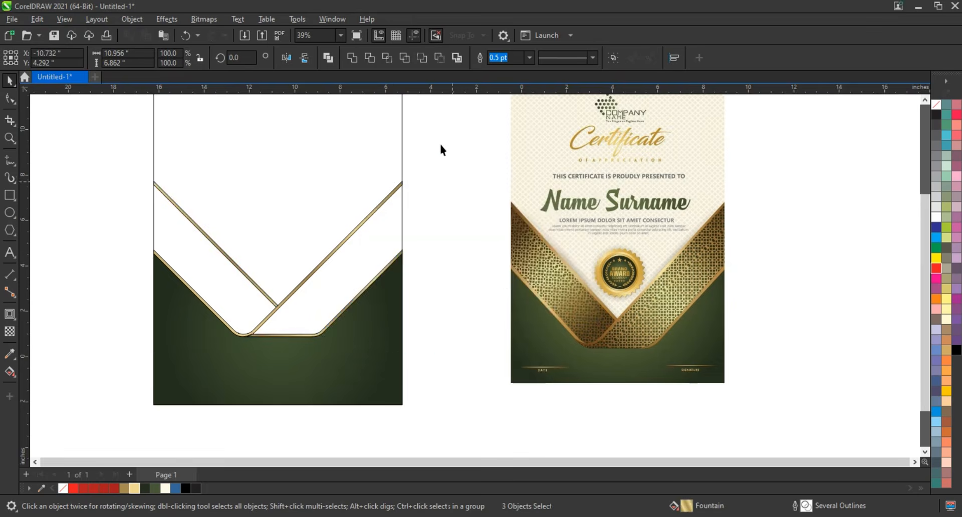
- Remove the outline from all gold border strips
drag(440, 149, 118, 351)
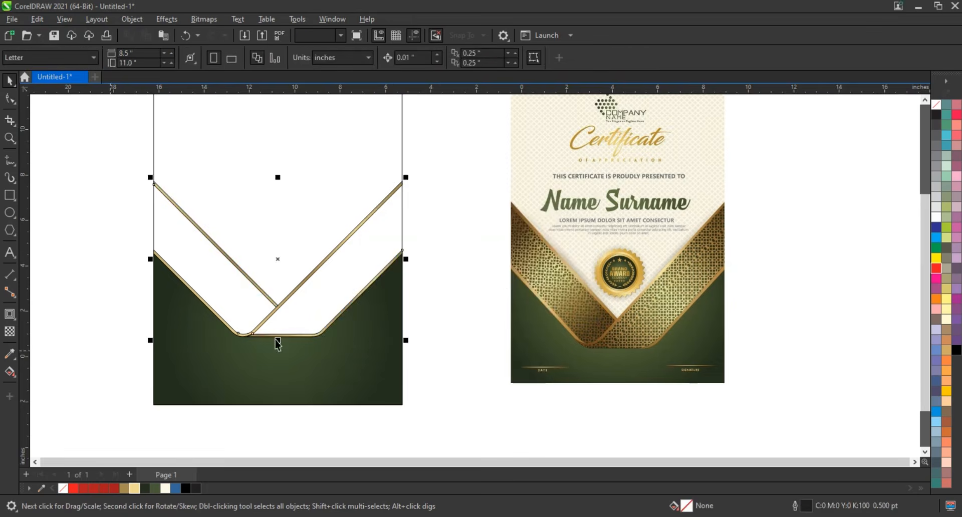
right_click(936, 106)
click(909, 115)
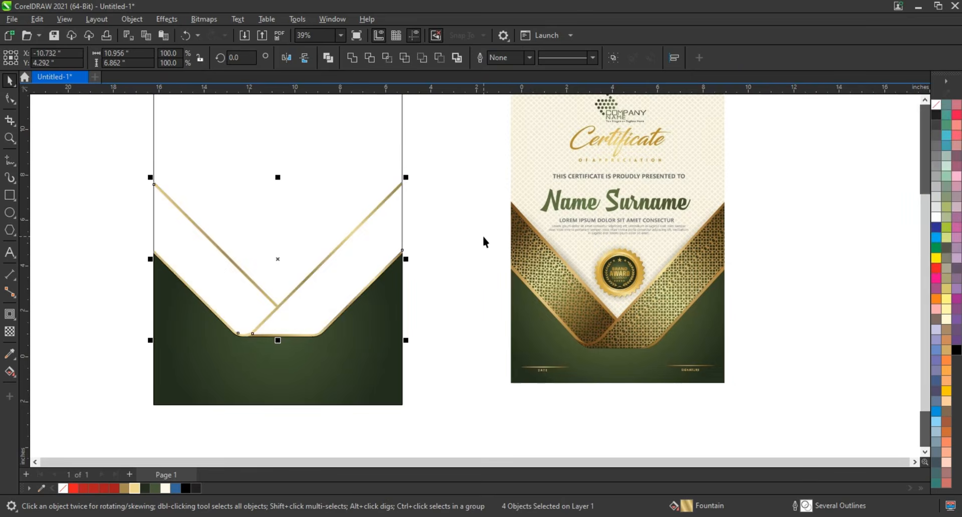
click(466, 290)
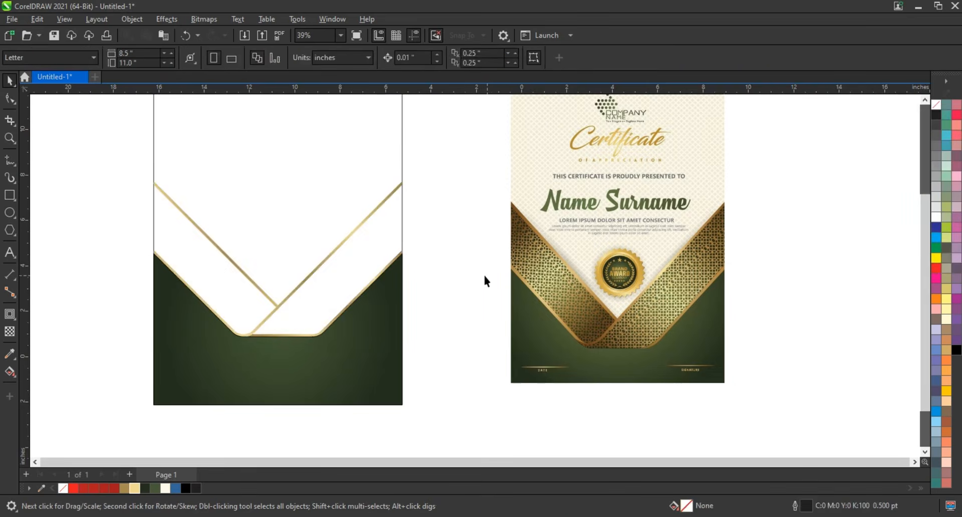
- Create filled shapes with Smart Fill in both enclosed bands of the V-shaped ribbon, between the gold borders
click(14, 375)
click(45, 385)
click(302, 302)
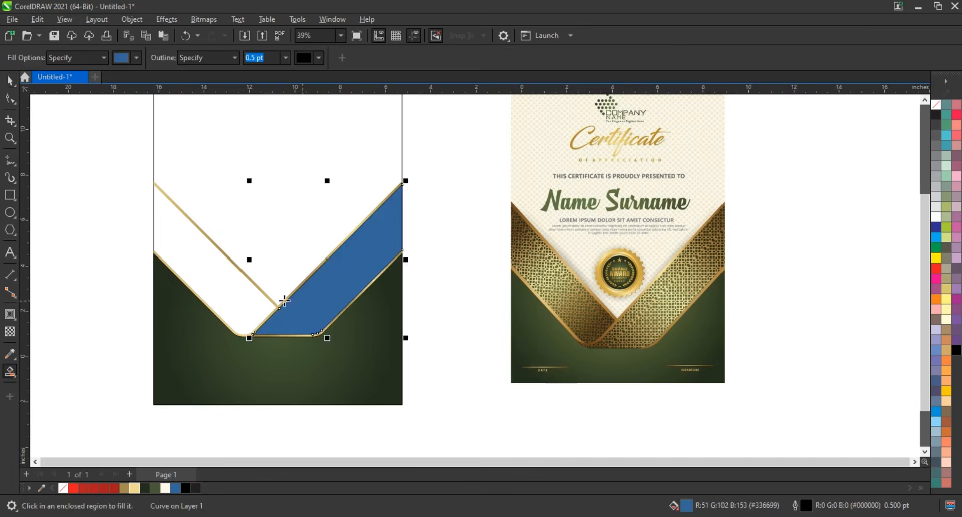
click(239, 290)
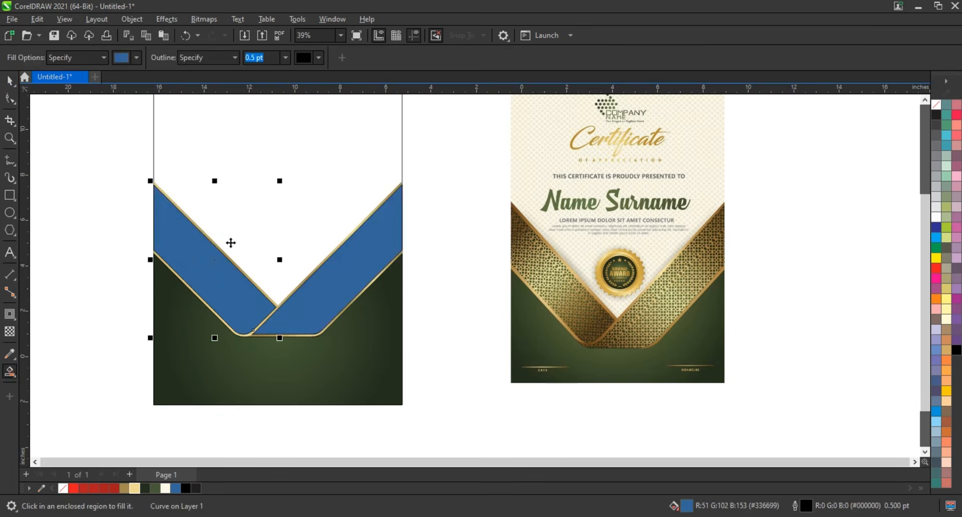
- Recolour both ribbon bands dark green
key(space)
shift+click(344, 290)
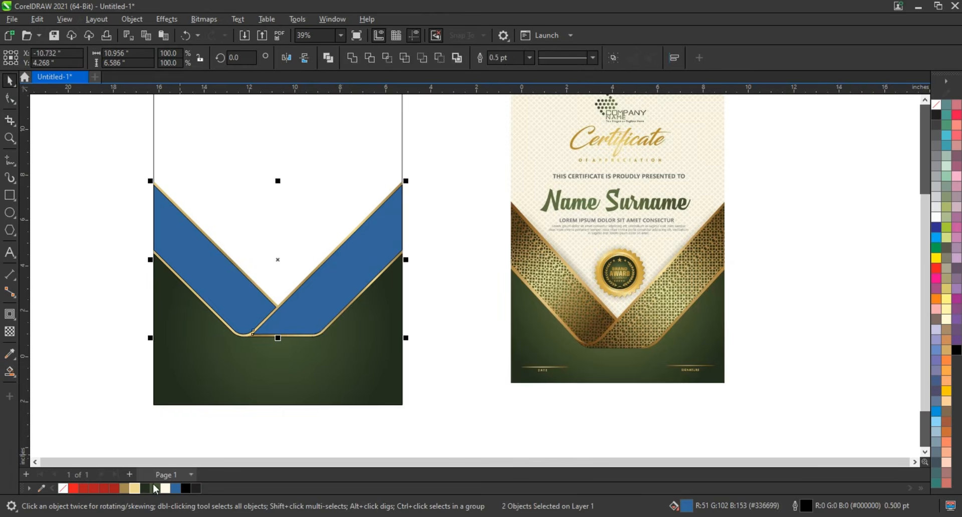
click(146, 488)
click(120, 332)
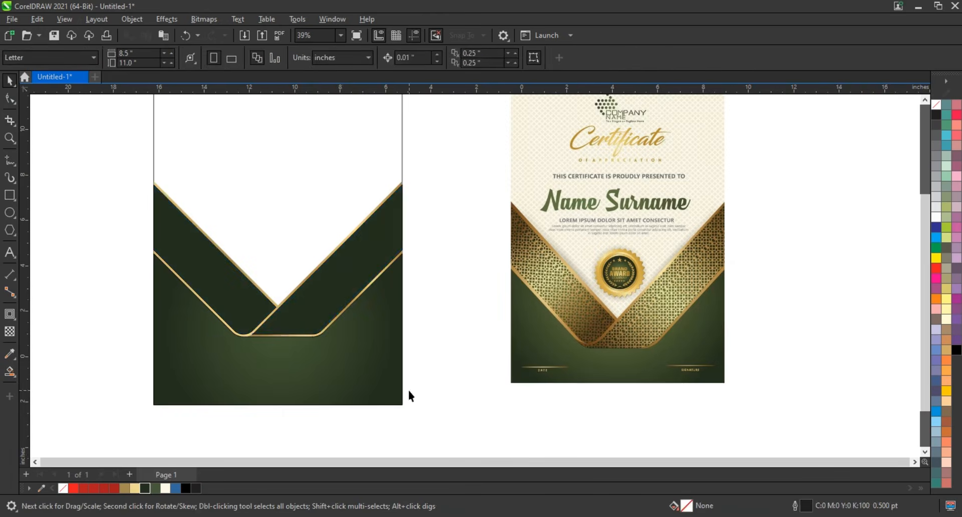
- Fill the page background rectangle with the green #455936
scroll(409, 396, down, 1)
click(315, 249)
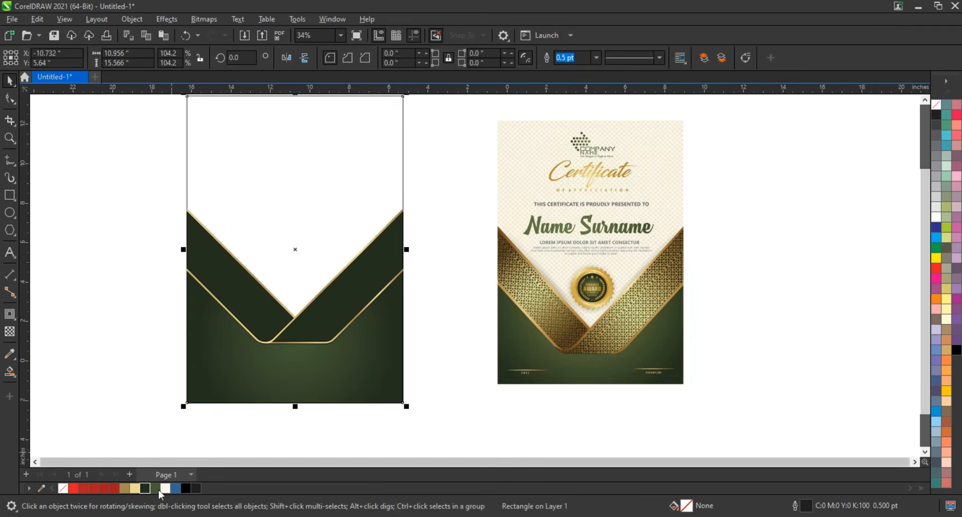
click(137, 489)
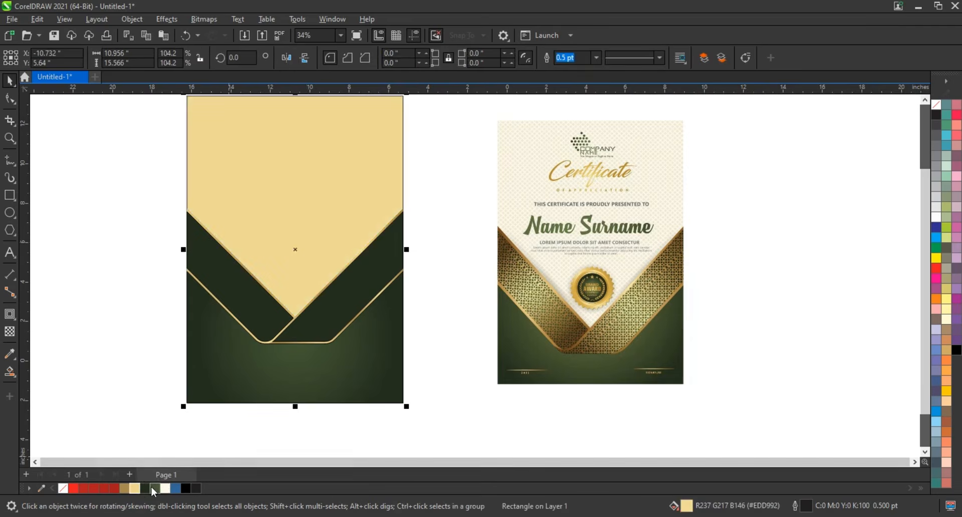
click(156, 489)
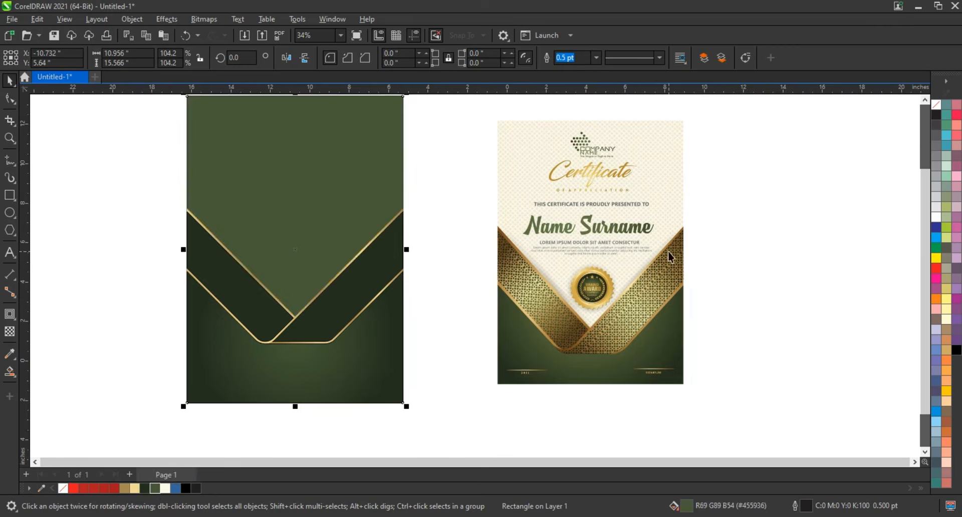
- Draw a straight vertical line about 10.26 inches long in the empty area beside the certificate and set its outline width to 3.0 pt
scroll(456, 319, down, 1)
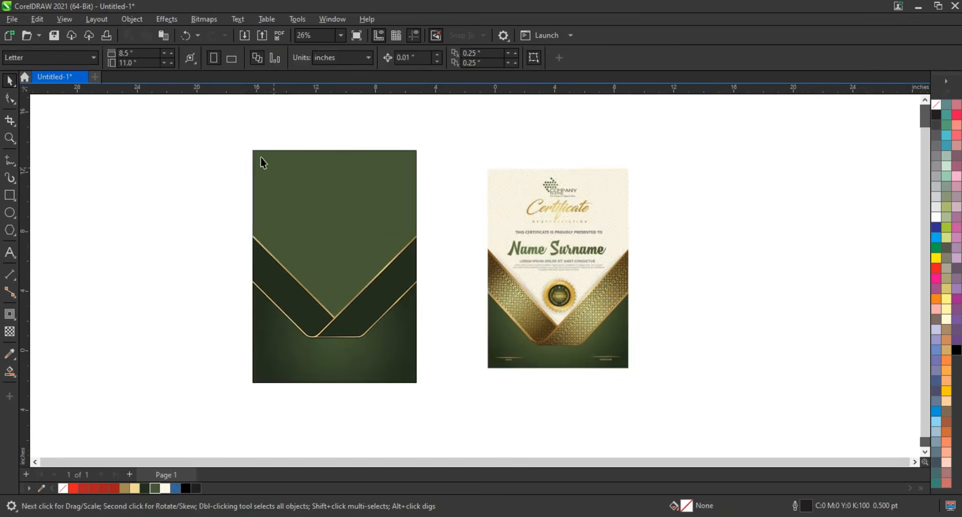
drag(209, 122, 674, 401)
key(shift+F2)
click(526, 179)
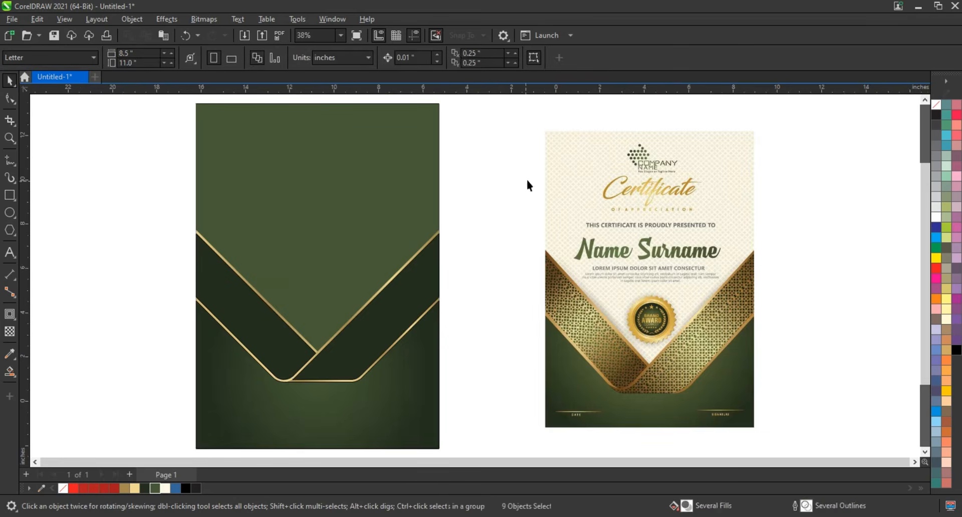
click(10, 162)
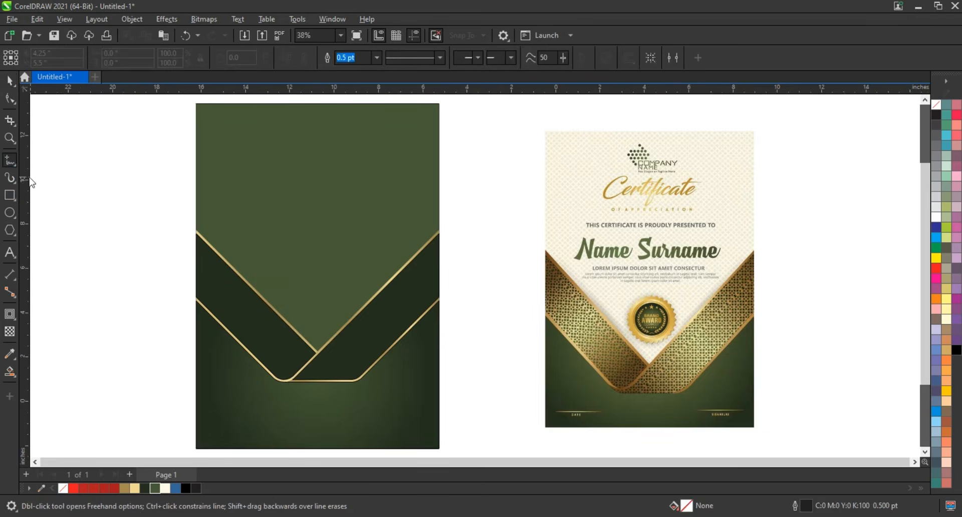
click(73, 136)
click(73, 368)
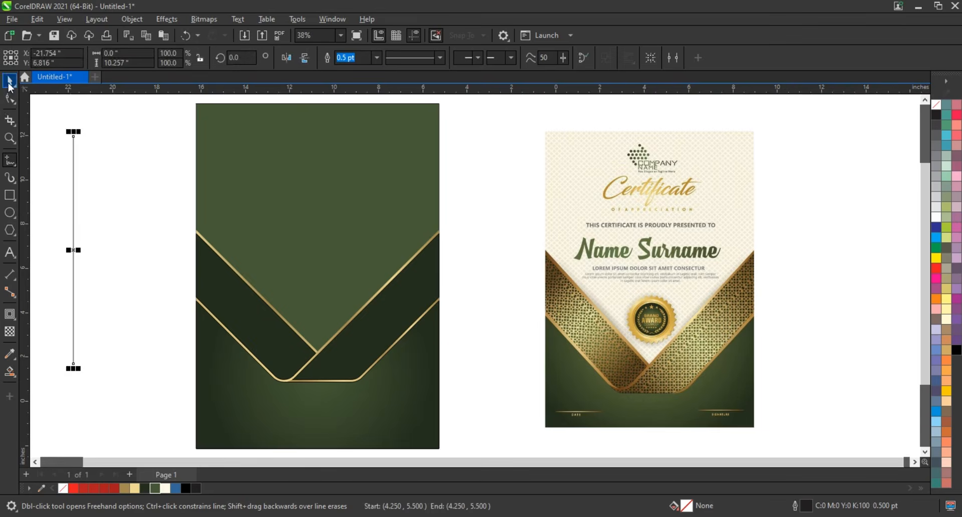
key(shift+F2)
key(space)
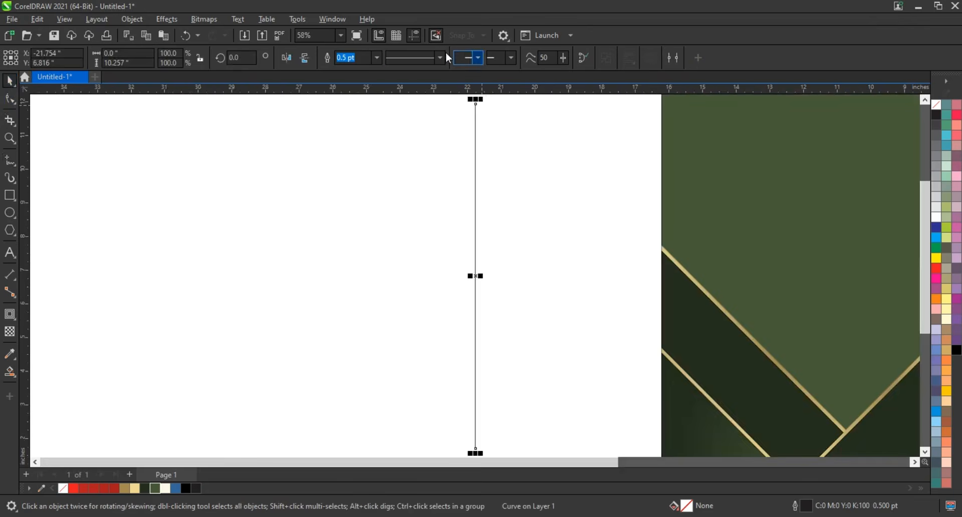
click(376, 57)
click(357, 132)
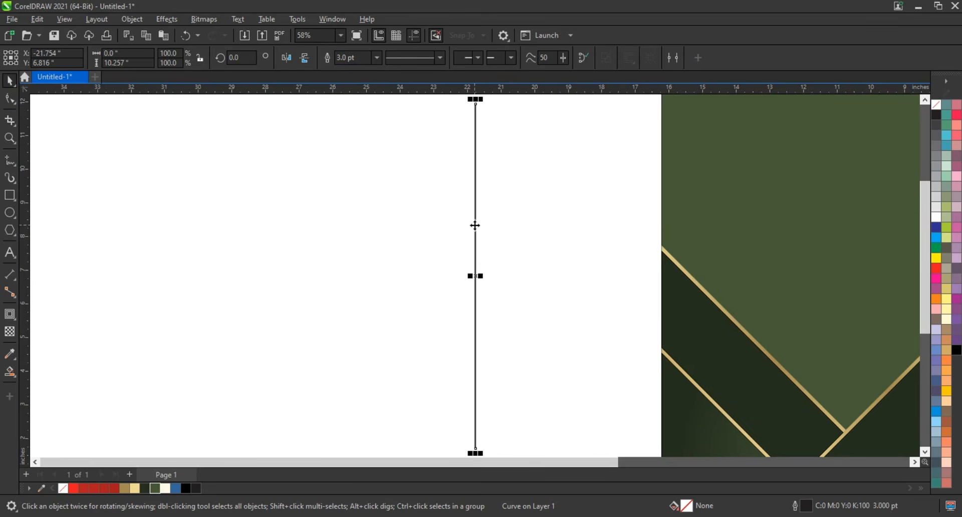
- Copy the vertical line about 0.18 inch to the left and repeat the copy to make a row of 64 evenly spaced lines
drag(475, 226, 469, 226)
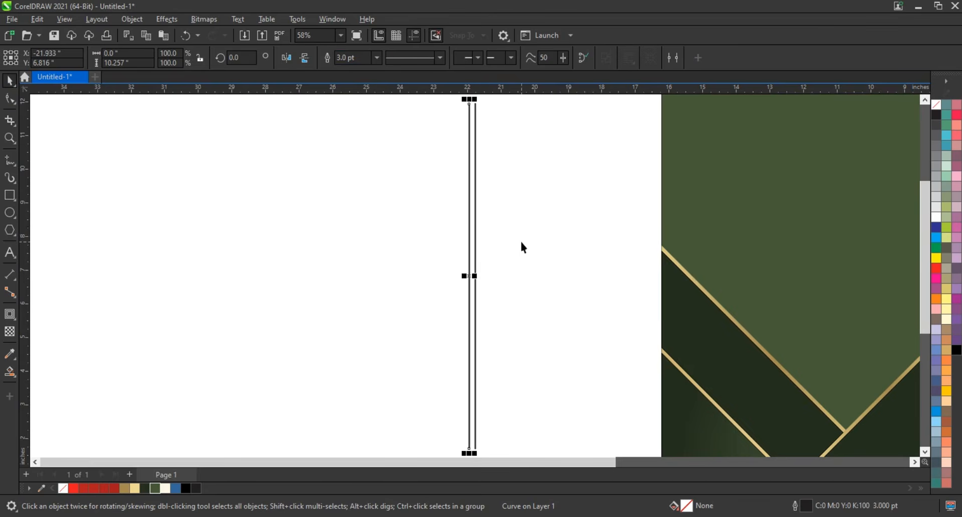
key(ctrl+r)
key(ctrl+r)
key(ctrl+r)
key(ctrl+r)
key(ctrl+r)
key(ctrl+r)
key(ctrl+r)
key(ctrl+r)
key(ctrl+r)
key(ctrl+r)
key(ctrl+r)
key(ctrl+r)
key(ctrl+r)
key(ctrl+r)
key(ctrl+r)
key(ctrl+r)
key(ctrl+r)
key(ctrl+r)
key(ctrl+r)
key(ctrl+r)
key(ctrl+r)
key(ctrl+r)
key(ctrl+r)
key(ctrl+r)
key(ctrl+r)
key(ctrl+r)
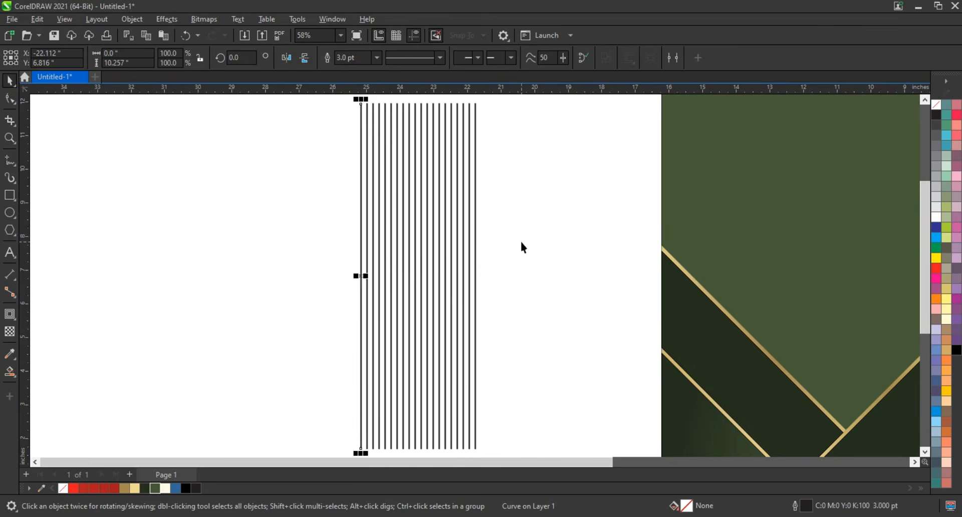
key(ctrl+r)
key(ctrl+r)
key(ctrl+r)
key(ctrl+r)
key(ctrl+r)
key(ctrl+r)
key(ctrl+r)
key(ctrl+r)
key(ctrl+r)
key(ctrl+r)
key(ctrl+r)
key(ctrl+r)
key(ctrl+r)
key(ctrl+r)
key(ctrl+r)
key(ctrl+r)
key(ctrl+r)
key(ctrl+r)
key(ctrl+r)
key(ctrl+r)
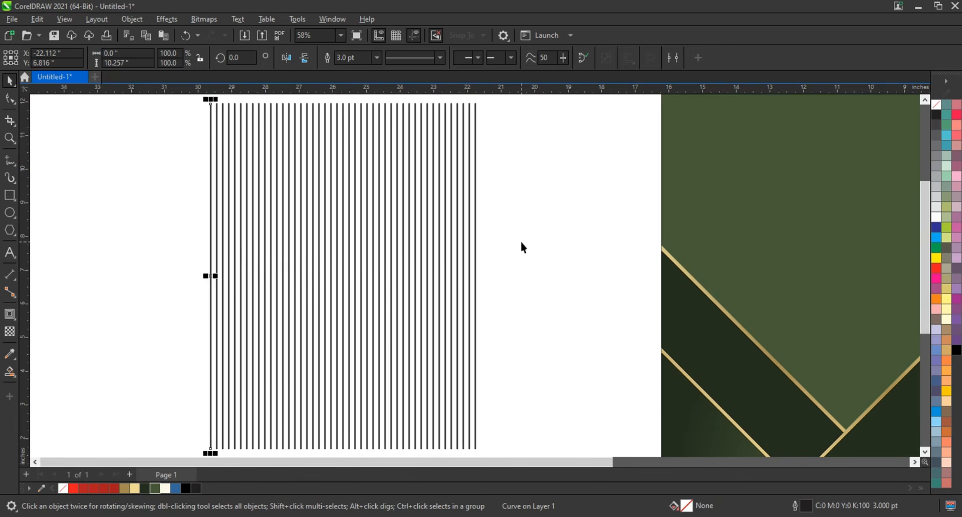
key(ctrl+r)
key(ctrl+r)
key(ctrl+r)
key(ctrl+r)
key(ctrl+r)
key(ctrl+r)
- Add a copy of all lines rotated to 270° to form a grid, and widen the horizontal lines symmetrically to about 12.08 inches
scroll(521, 241, down, 2)
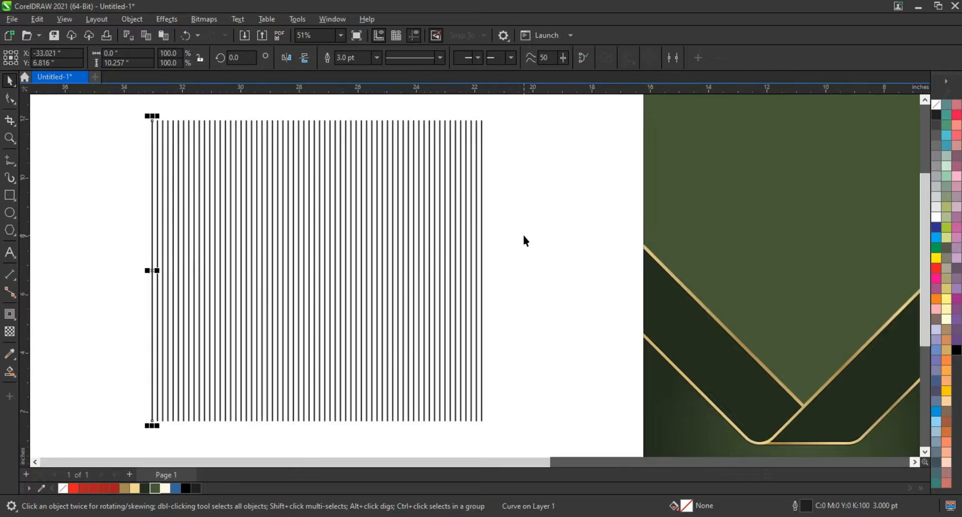
drag(214, 116, 546, 422)
click(492, 261)
drag(497, 142, 452, 354)
right_click(452, 354)
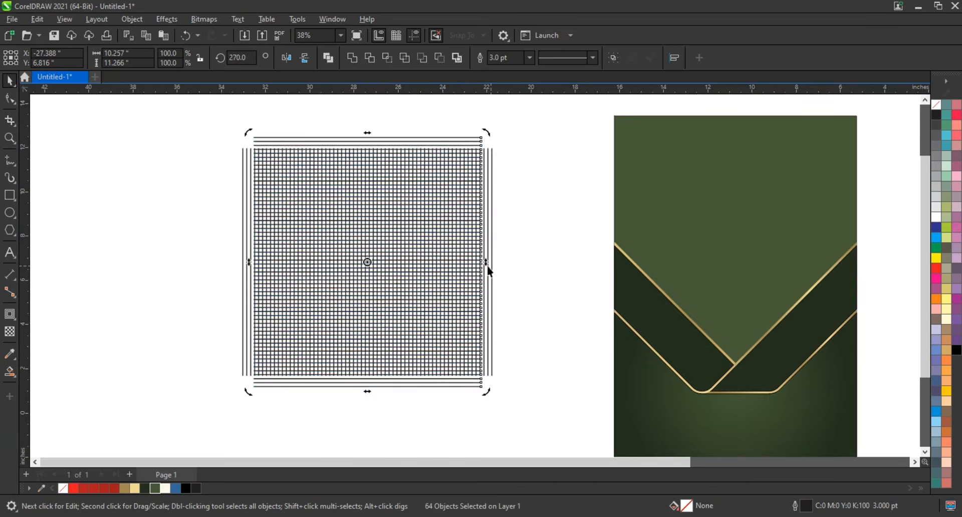
click(459, 144)
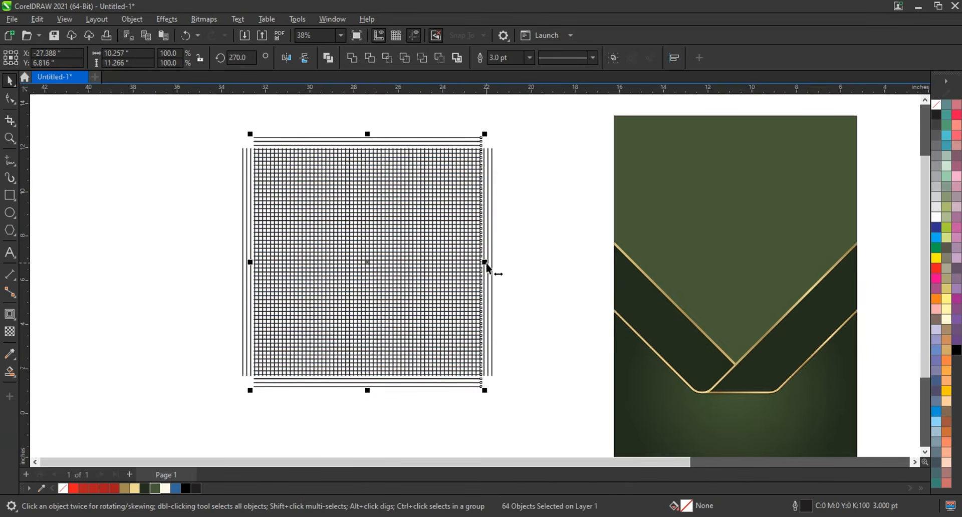
drag(486, 264, 505, 266)
- Combine all vertical and horizontal grid lines into a single curve
drag(534, 123, 207, 409)
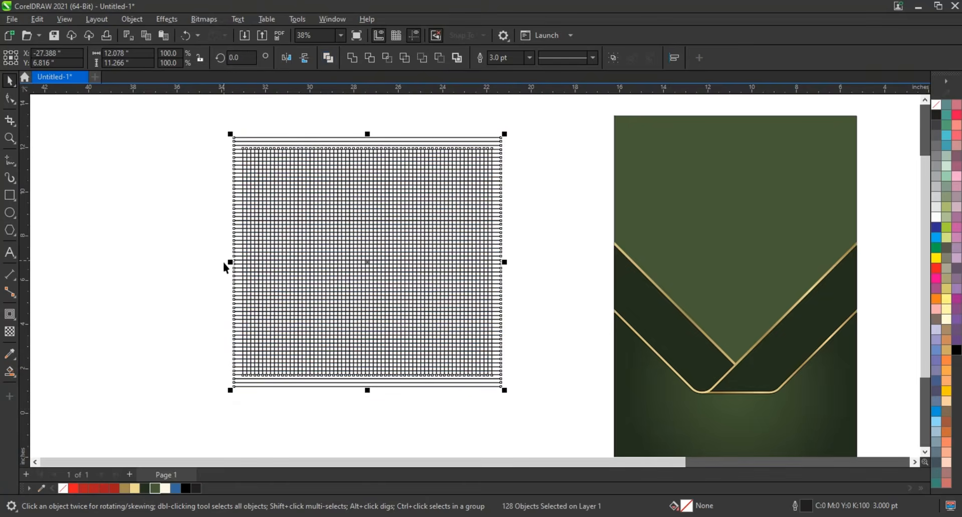
scroll(224, 268, down, 2)
key(ctrl+l)
- Enlarge the combined grid to about 126.5% and move it over the upper part of the certificate
drag(366, 199, 386, 187)
drag(308, 262, 485, 250)
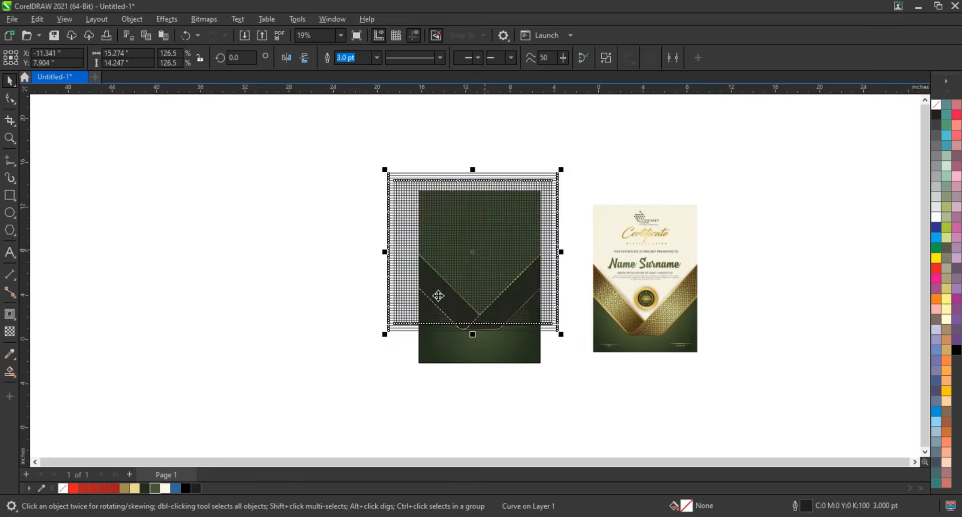
- Rotate the combined line grid 45° over the certificate so its lines run diagonally
scroll(493, 282, up, 2)
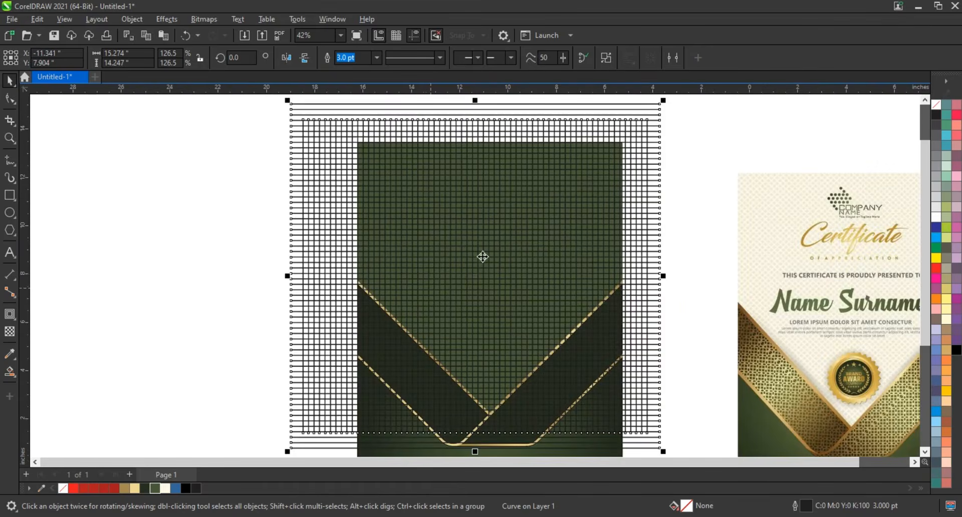
click(482, 256)
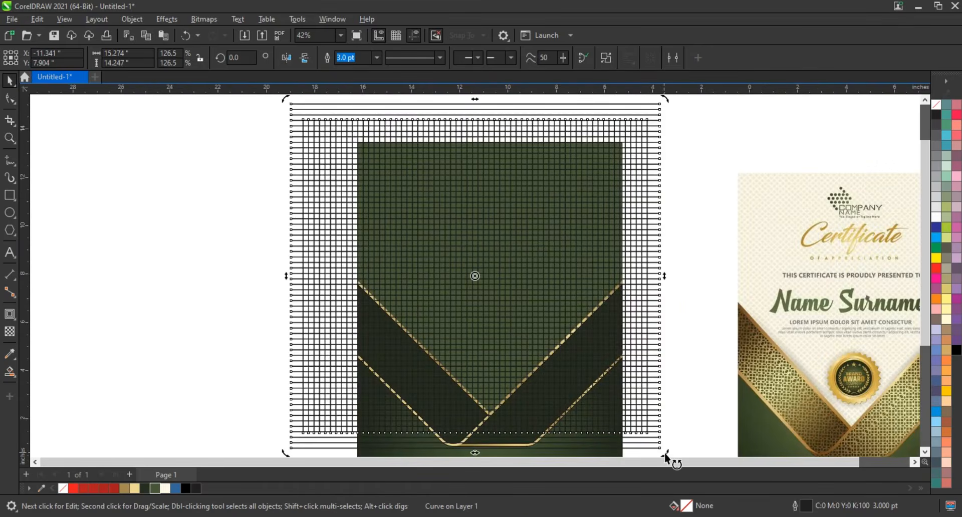
drag(665, 452, 685, 254)
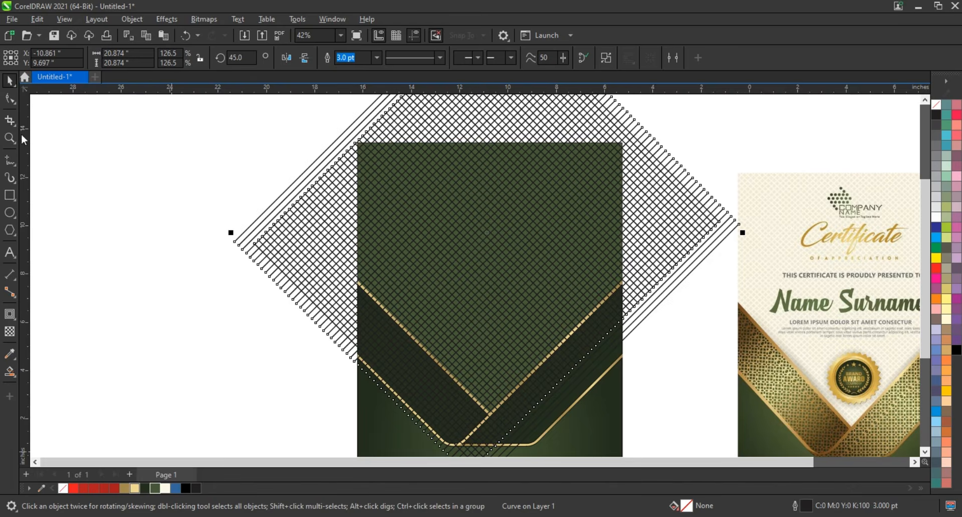
- Color the grid's outline light gold (#EDD992) and narrow the grid to about 19.7 inches wide
right_click(127, 488)
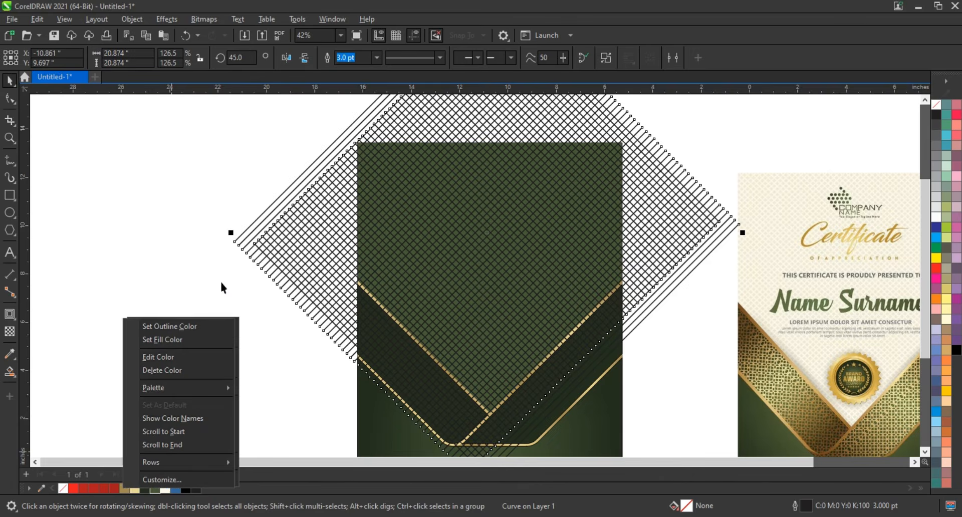
click(221, 282)
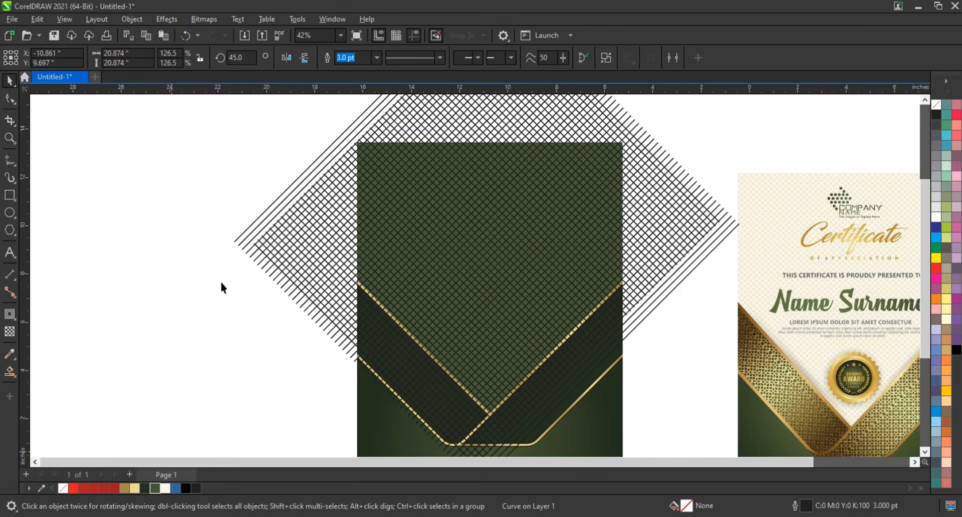
right_click(138, 492)
click(161, 324)
key(ctrl+z)
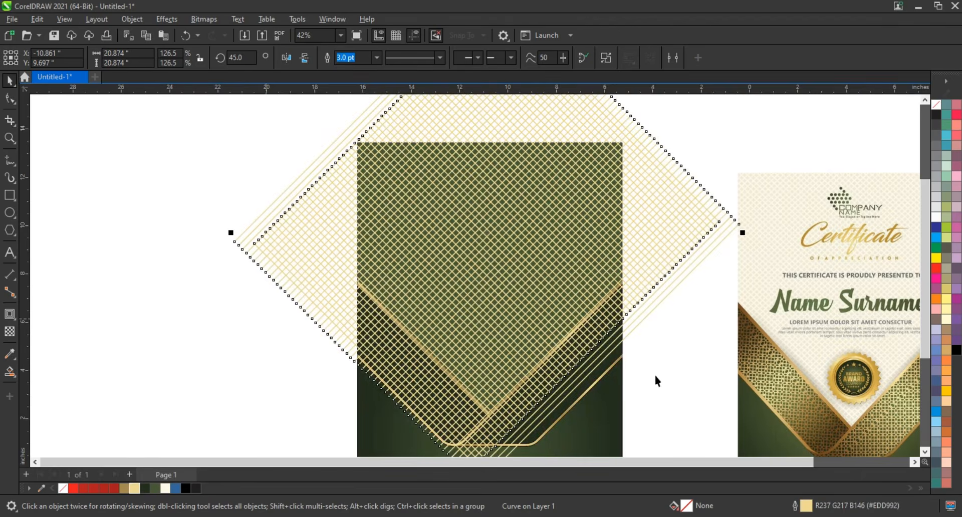
drag(742, 233, 730, 247)
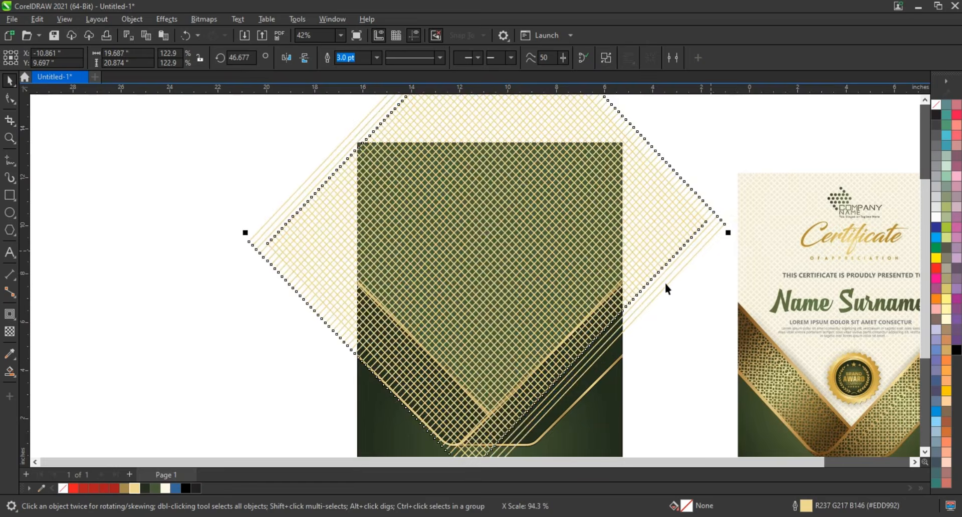
- Place the diagonal grid inside the certificate's background rectangle and fill the rectangle with white
key(shift+Page_Down)
click(571, 209)
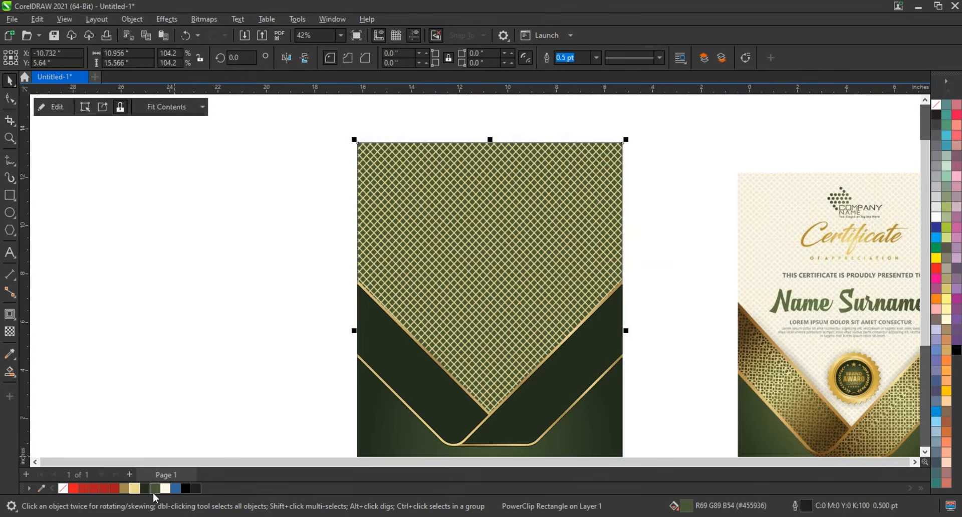
click(936, 217)
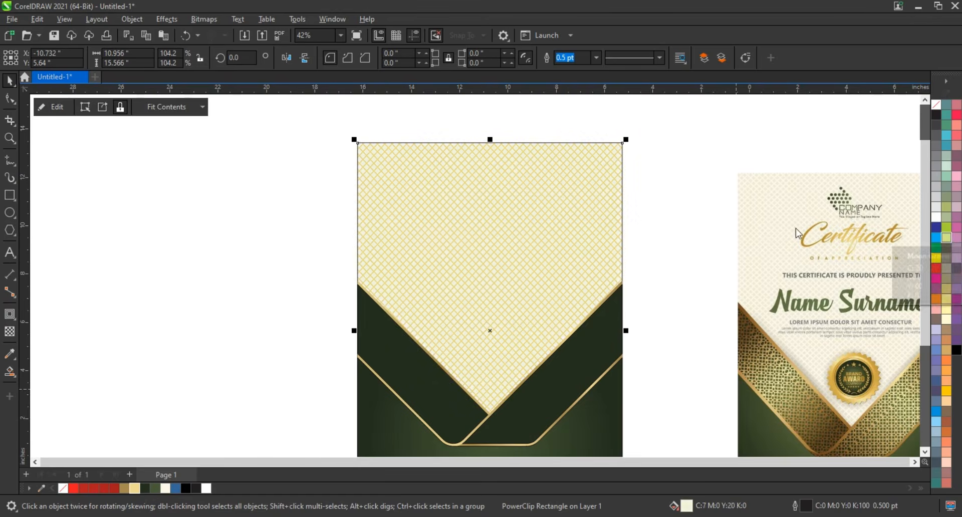
click(237, 215)
- Draw a six-sided polygon about 1.3 inches wide and 1.12 inches high in the empty area beside the certificate
scroll(241, 221, down, 2)
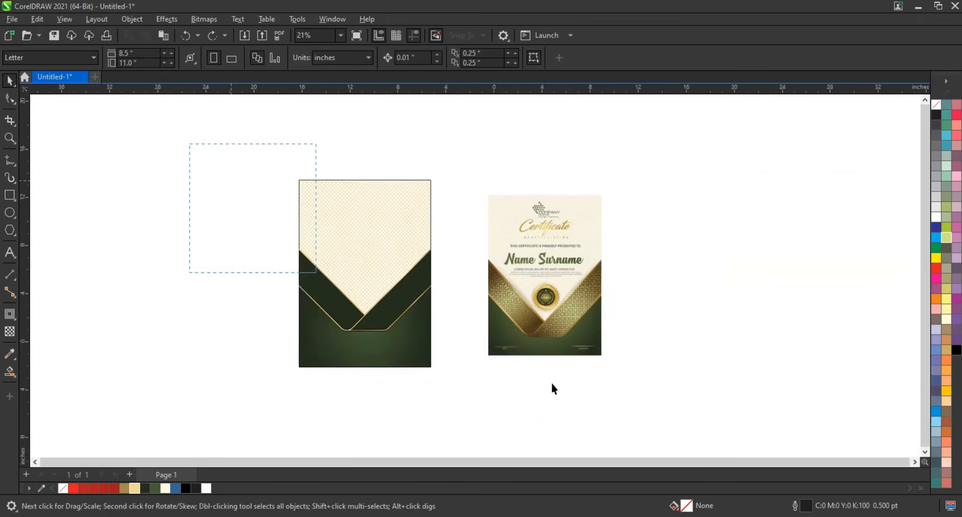
drag(551, 384, 680, 408)
key(shift+F2)
click(530, 384)
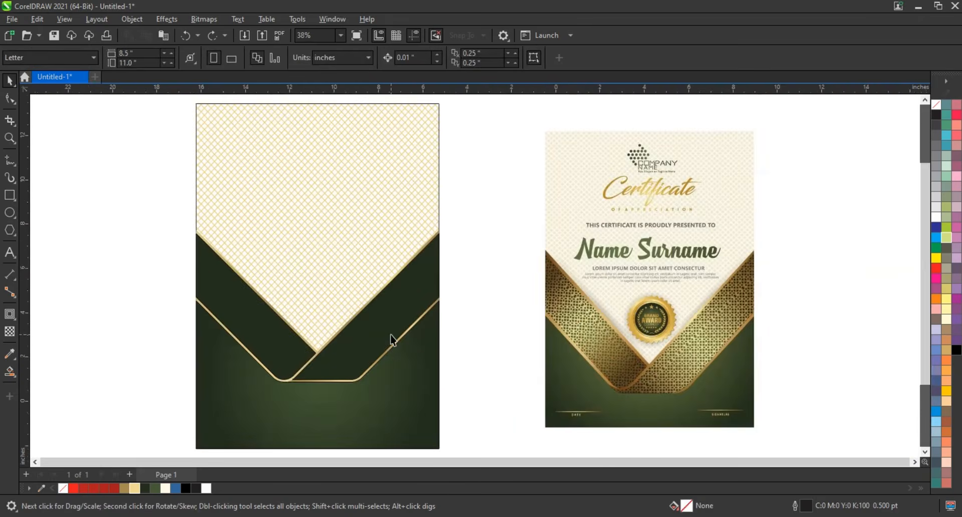
key(F4)
key(z)
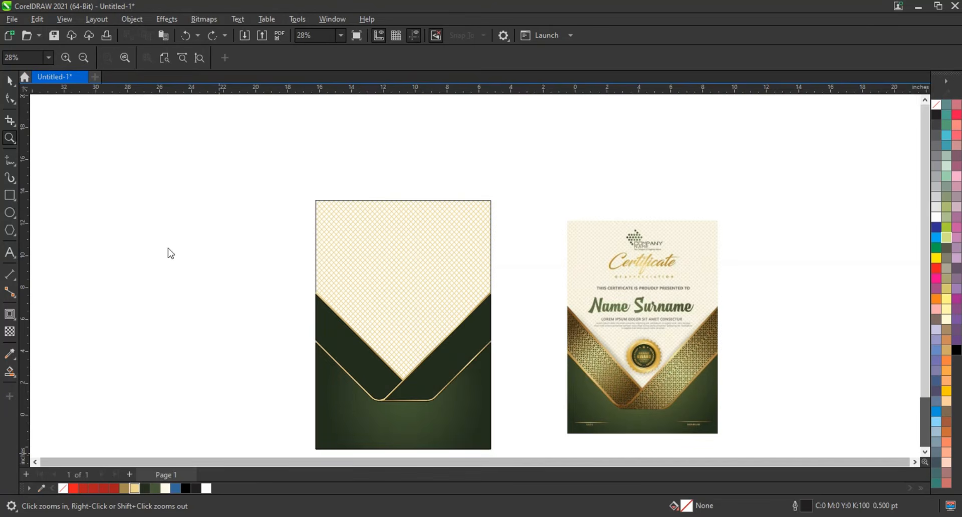
drag(155, 240, 269, 328)
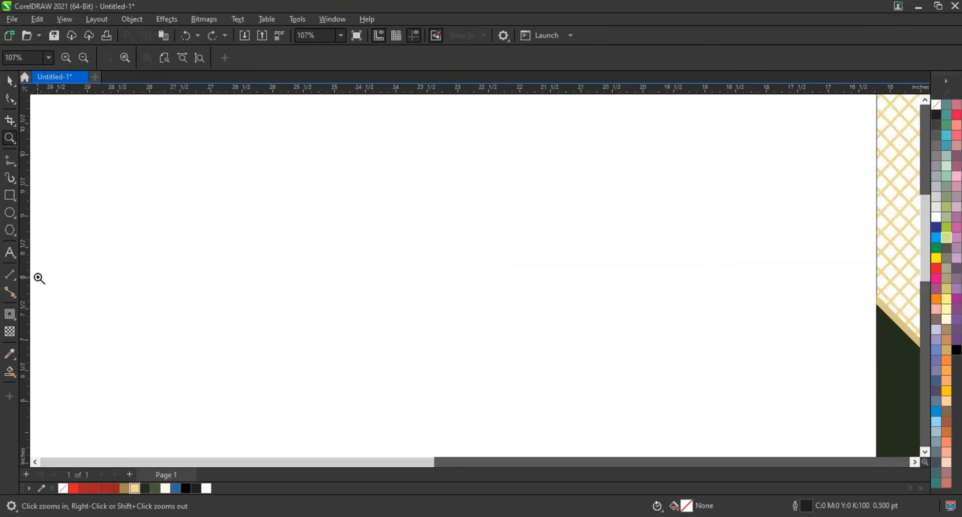
click(12, 231)
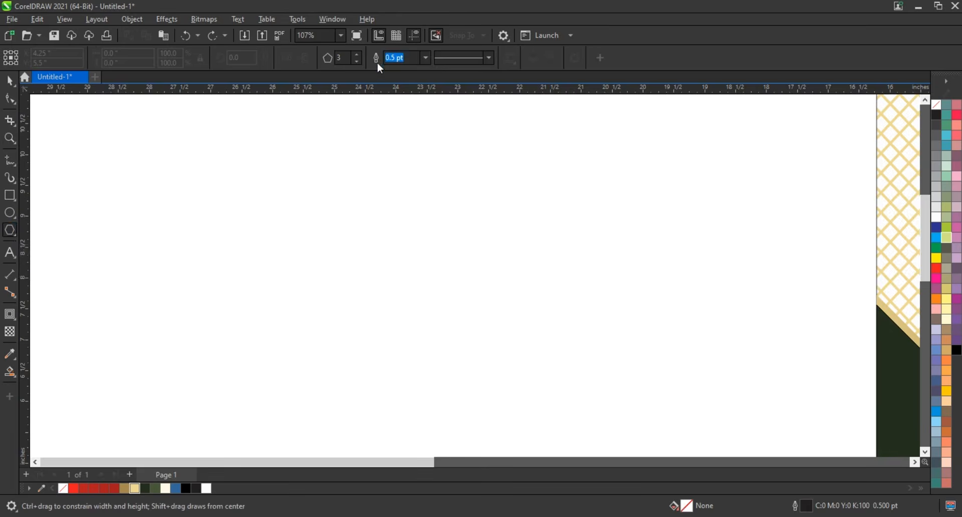
click(356, 54)
click(357, 55)
drag(343, 195, 373, 234)
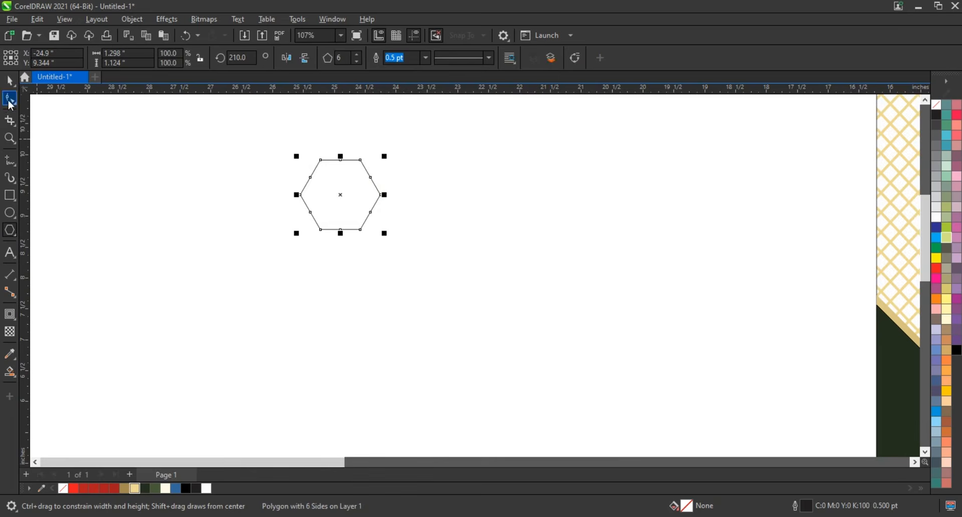
- Stretch one end of the hexagon to make it about 2.66 inches long, and set its outline to 3.0 pt
click(10, 99)
drag(338, 148, 447, 230)
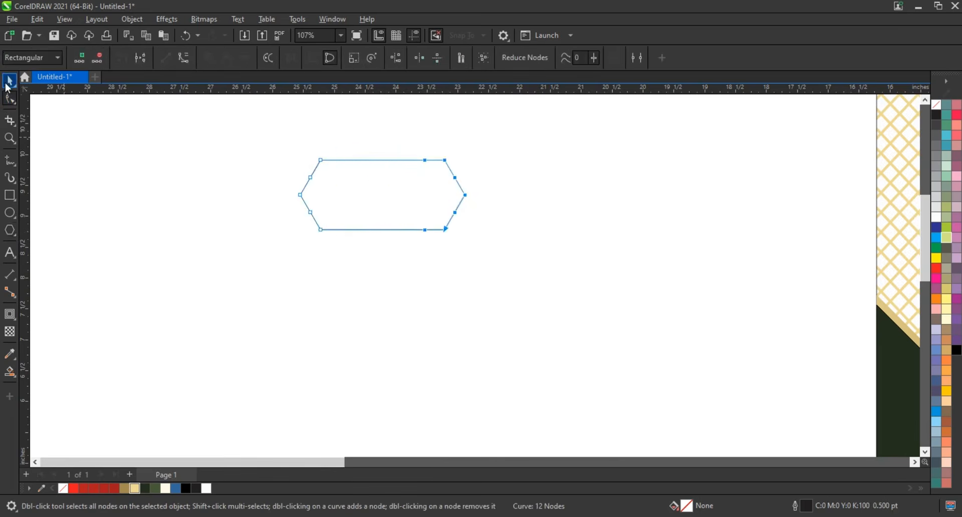
click(10, 80)
click(382, 59)
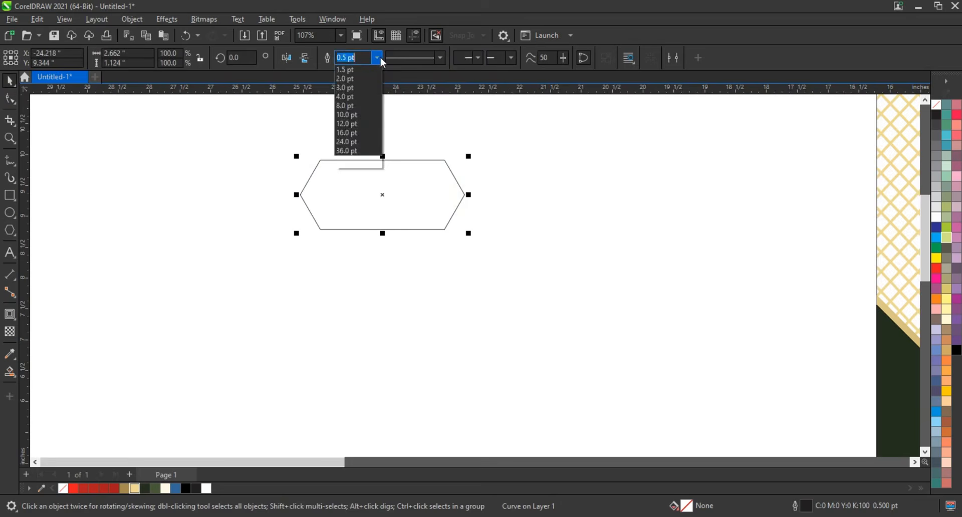
click(359, 137)
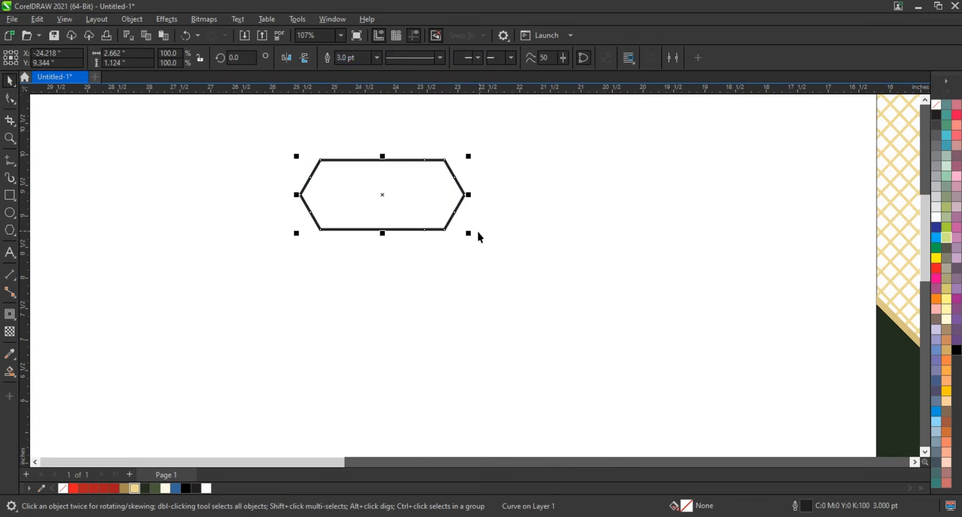
- Mirror a copy of the elongated hexagon end to end, and add a copy of the pair rotated 90° to form a cross
drag(296, 201, 522, 200)
drag(702, 128, 197, 255)
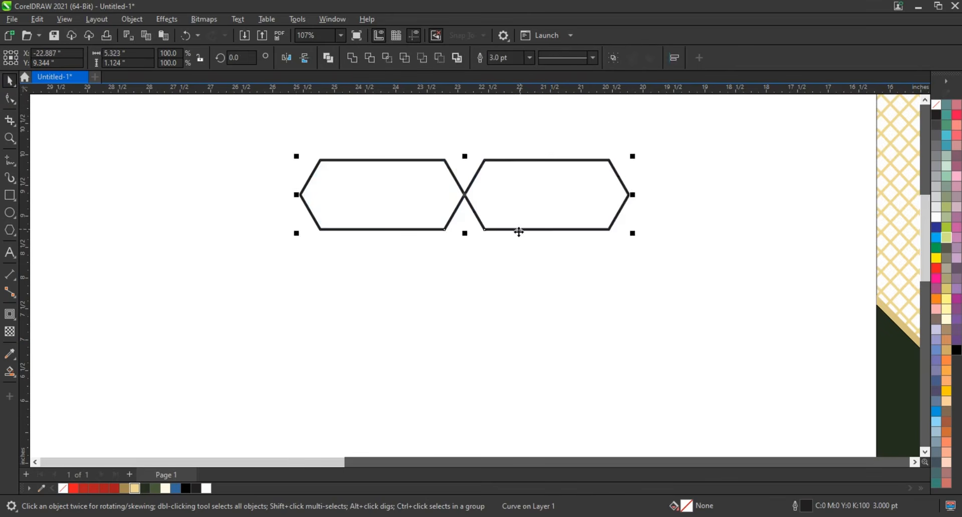
click(519, 230)
drag(638, 234, 448, 345)
- Add a copy of the four-petal cross rotated 45° about its center to form an eight-petal flower
click(342, 274)
scroll(379, 310, down, 2)
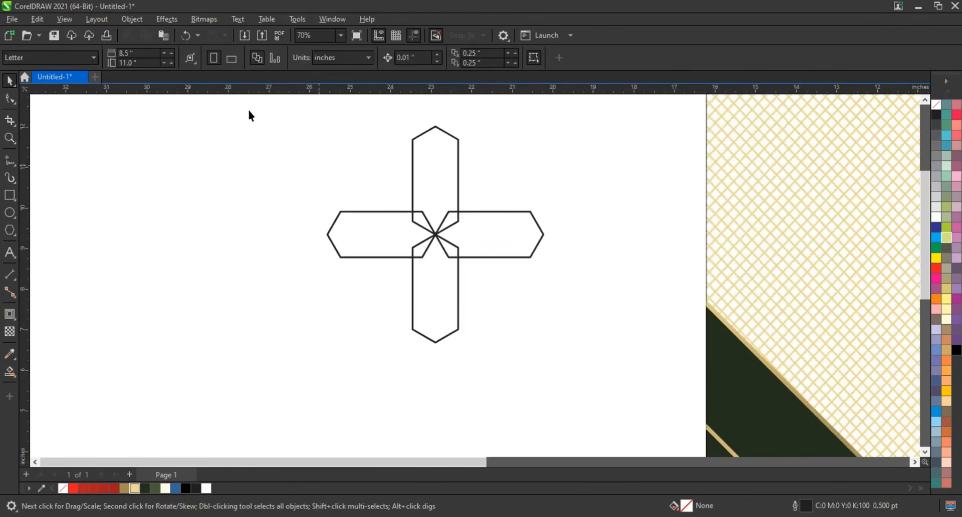
drag(540, 331, 587, 249)
click(459, 253)
click(588, 249)
- Combine all eight petals of the flower into a single curve
drag(573, 127, 303, 371)
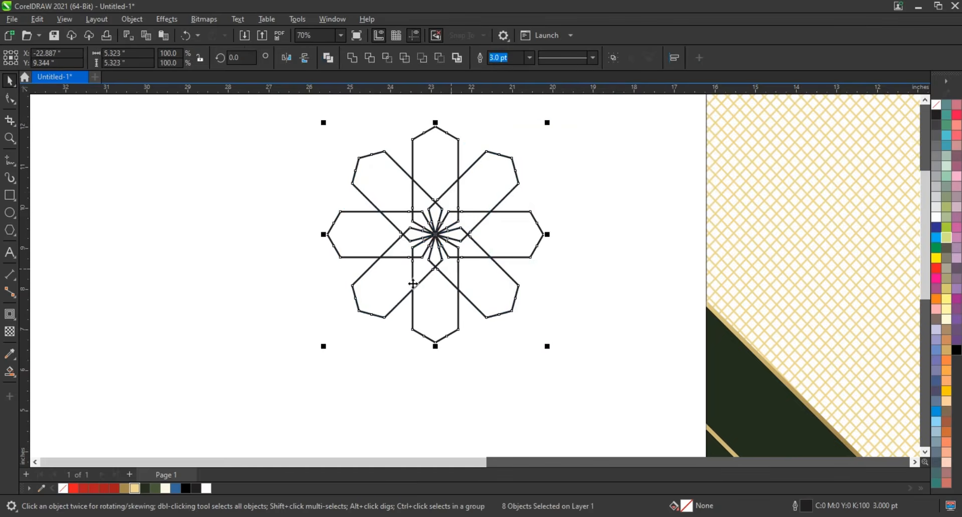
scroll(412, 282, down, 2)
key(ctrl+l)
- Copy the flower about 5.32 inches to the left and repeat the copy to make a row of 19 touching flowers
drag(475, 259, 347, 268)
right_click(347, 268)
scroll(380, 296, down, 2)
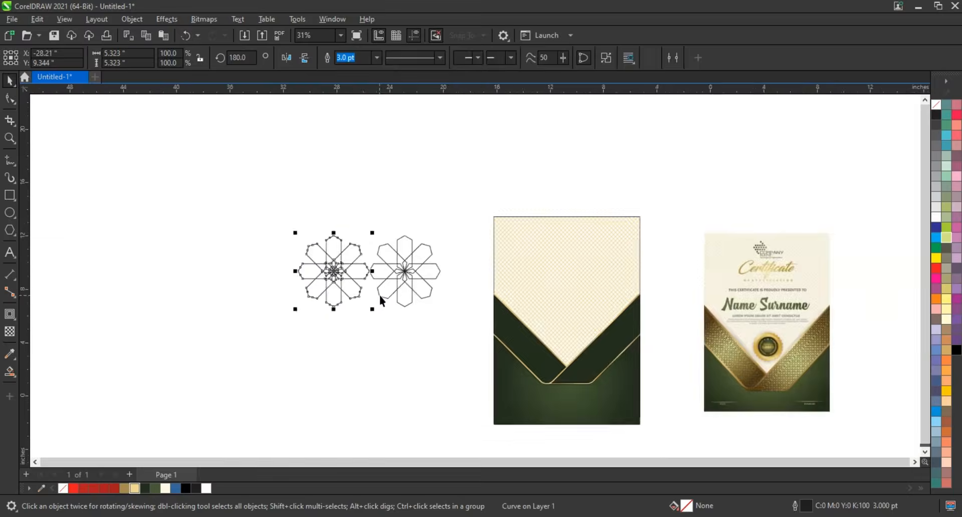
key(ctrl+r)
key(ctrl+r)
key(ctrl+r)
key(ctrl+r)
scroll(380, 301, down, 2)
key(ctrl+r)
key(ctrl+r)
key(ctrl+r)
key(ctrl+r)
key(ctrl+r)
key(ctrl+r)
key(ctrl+r)
key(ctrl+r)
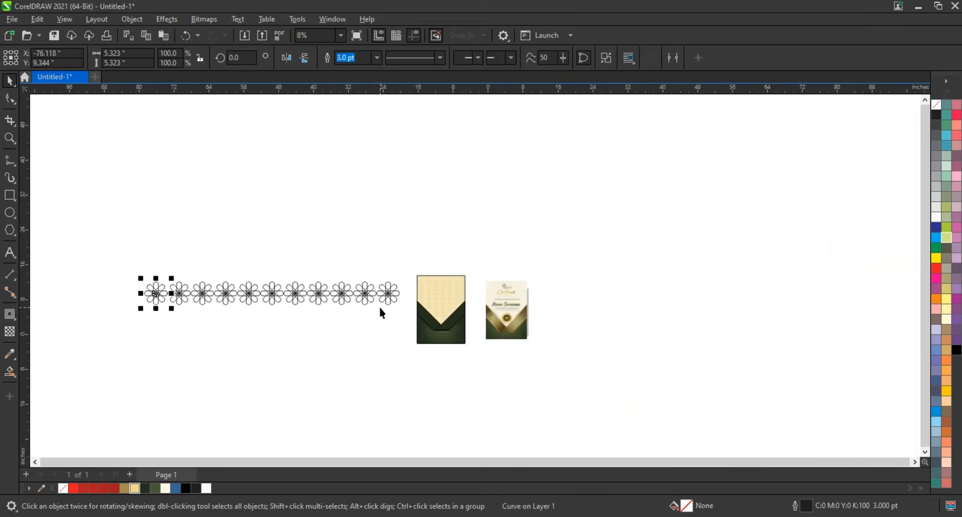
key(ctrl+r)
key(ctrl+r)
key(ctrl+r)
key(ctrl+r)
key(ctrl+r)
- Combine the flower row into one curve and scale it to about 43.6%, roughly 44.1 inches wide
drag(99, 275, 401, 318)
key(shift+F2)
click(331, 62)
drag(49, 303, 527, 309)
key(shift+F2)
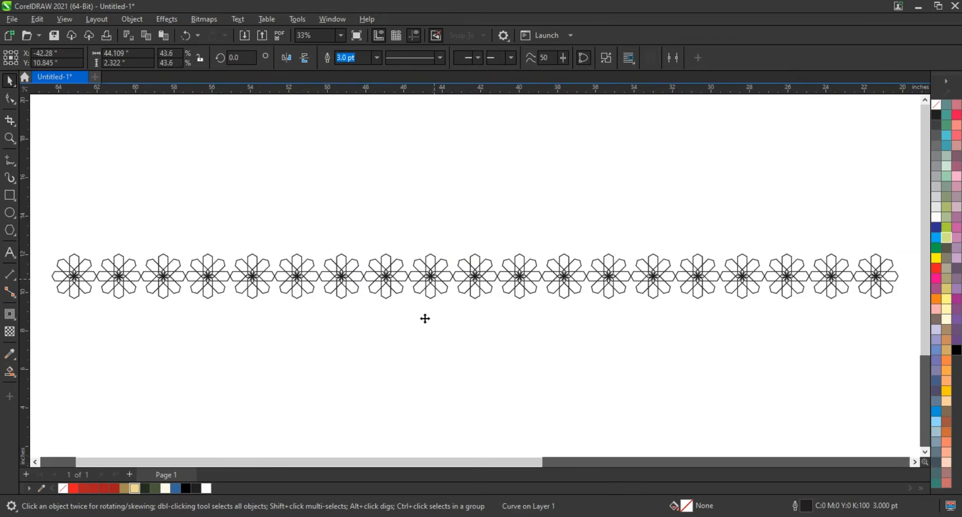
- Copy the flower row downward with a half-flower offset to build six staggered rows, and combine them into one curve
drag(425, 318, 454, 380)
shift+click(477, 273)
scroll(430, 318, down, 2)
scroll(430, 317, down, 2)
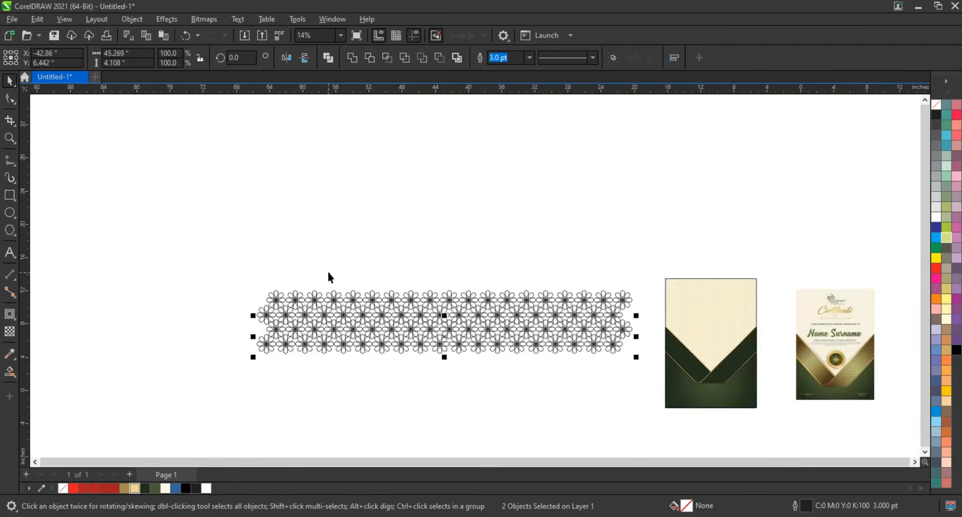
drag(221, 277, 637, 408)
click(328, 58)
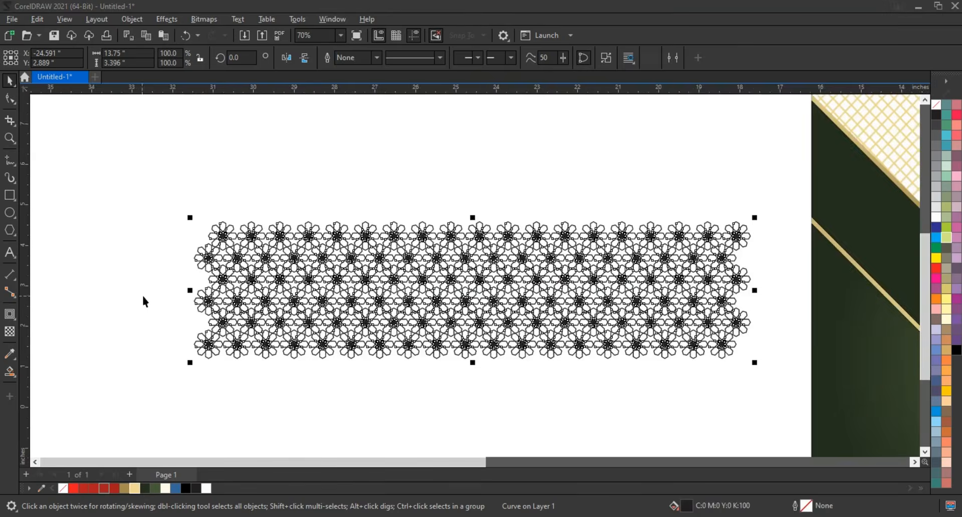
- Rotate the flower pattern strip to 315° so it follows the slope of the ribbon's left arm
scroll(196, 296, down, 1)
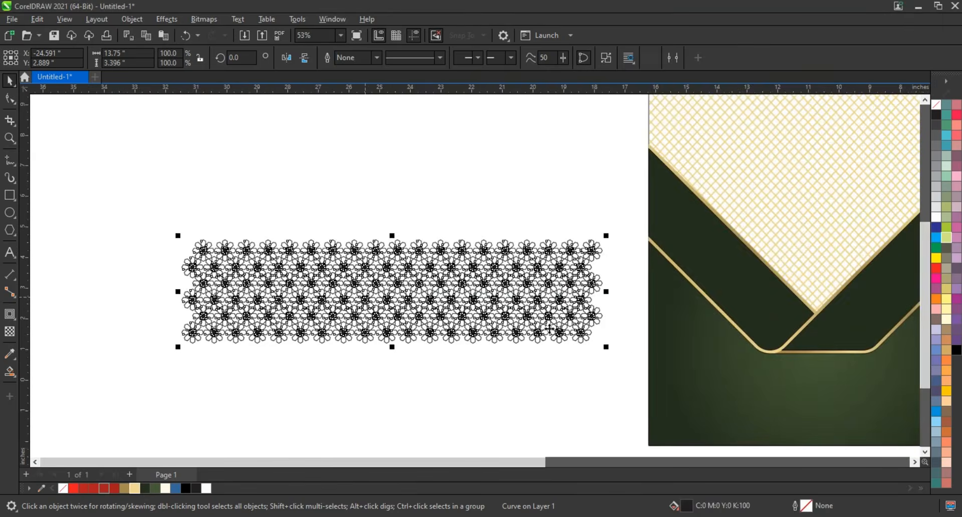
click(396, 293)
drag(604, 347, 483, 431)
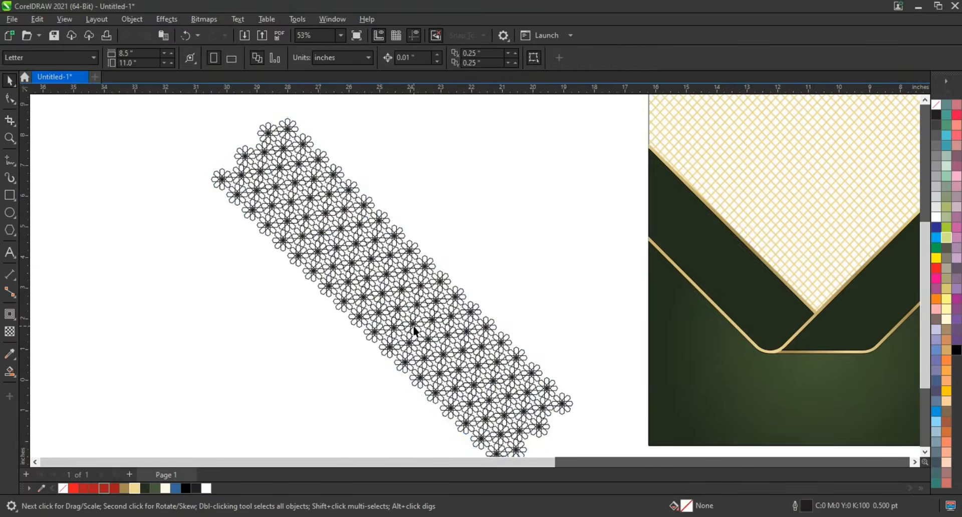
- Move the rotated flower pattern onto the ribbon's left arm and shrink it to about 43.3%
drag(449, 317, 727, 293)
key(shift+F2)
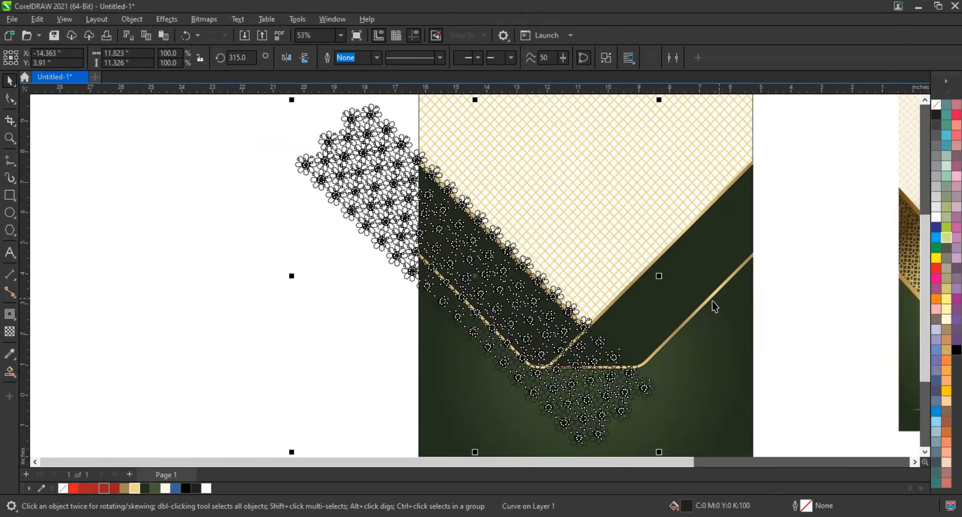
drag(660, 452, 556, 354)
key(z)
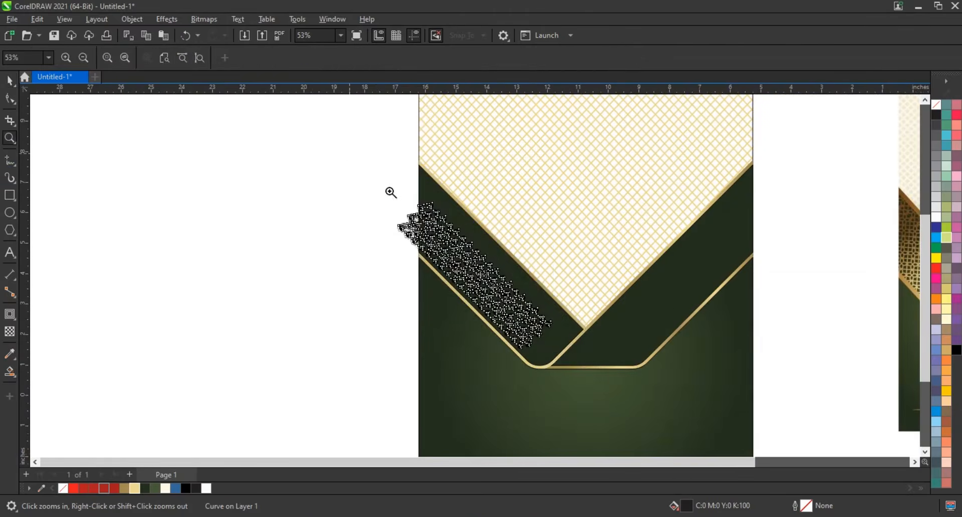
drag(353, 154, 807, 386)
key(space)
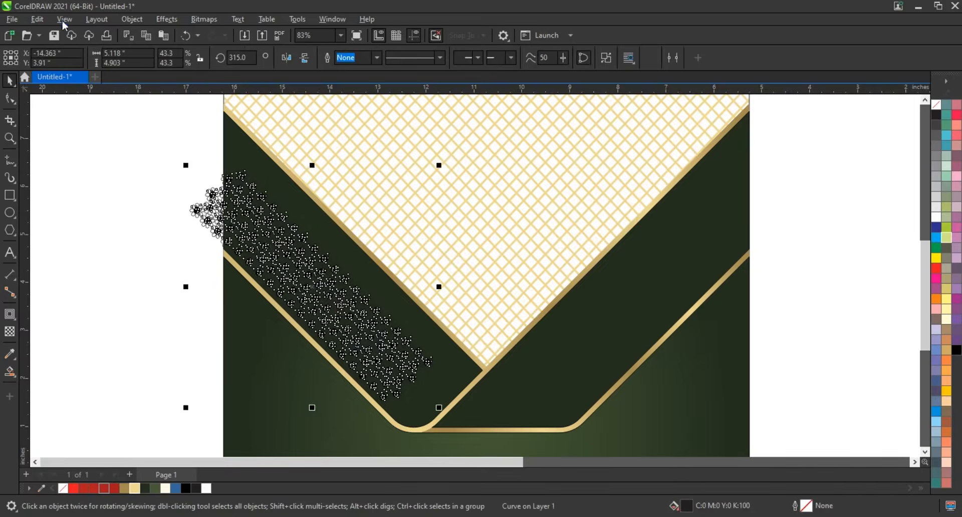
- Copy the gold fountain fill from the ribbon's border onto the flower pattern
click(42, 22)
click(56, 100)
click(480, 284)
click(395, 280)
- Enlarge the gold flower pattern to about 79.4% to cover the ribbon's left arm, and mirror a copy onto the right arm
drag(439, 166, 494, 125)
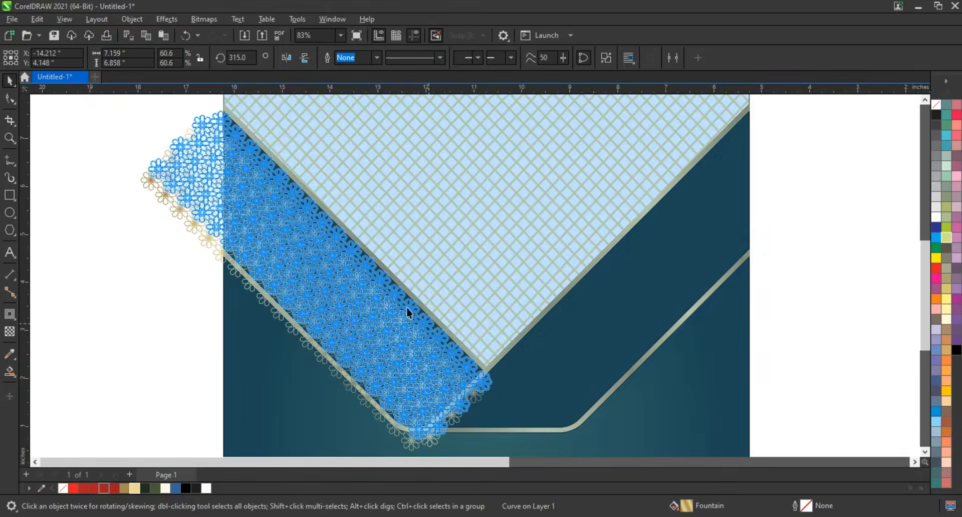
scroll(408, 312, down, 1)
drag(468, 412, 484, 428)
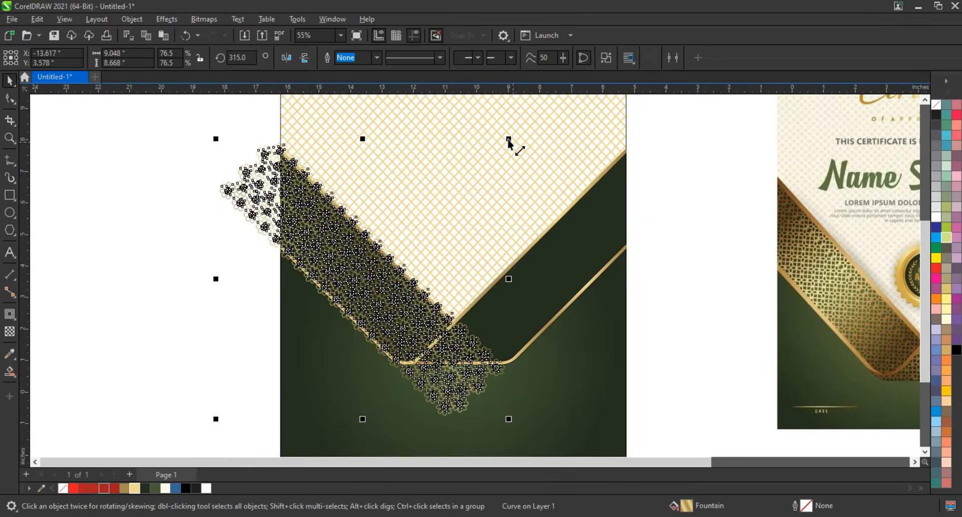
drag(509, 142, 513, 133)
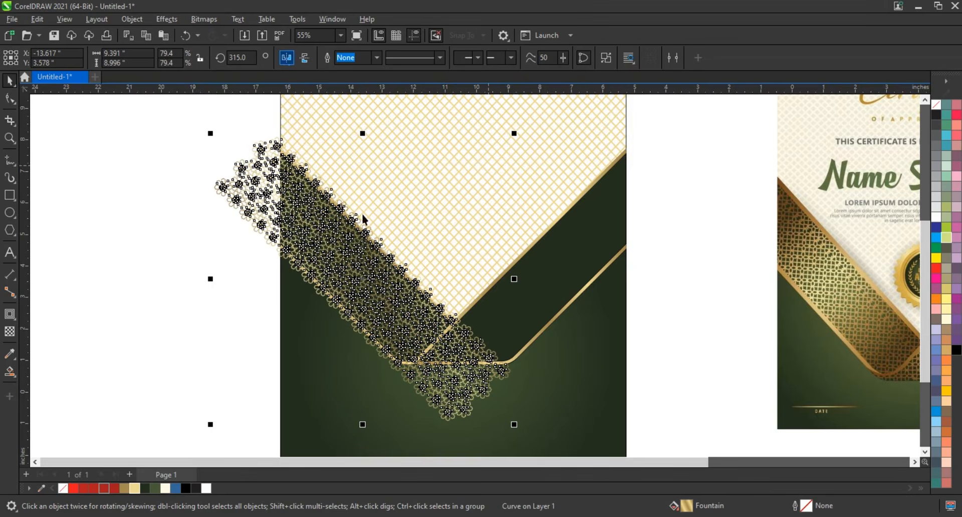
drag(391, 223, 570, 228)
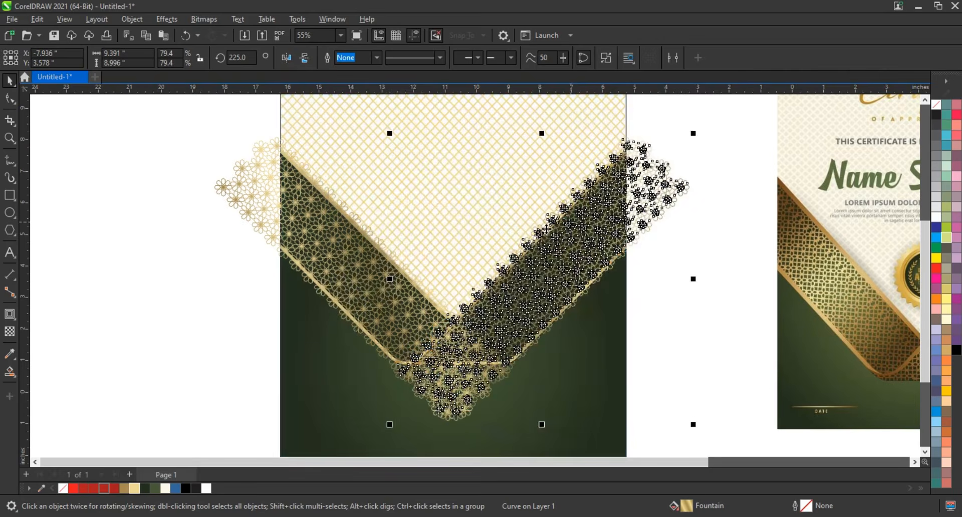
- PowerClip the left gold flower pattern inside the ribbon's left arm
click(272, 207)
key(shift+Page_Down)
key(alt+c)
key(w)
key(p)
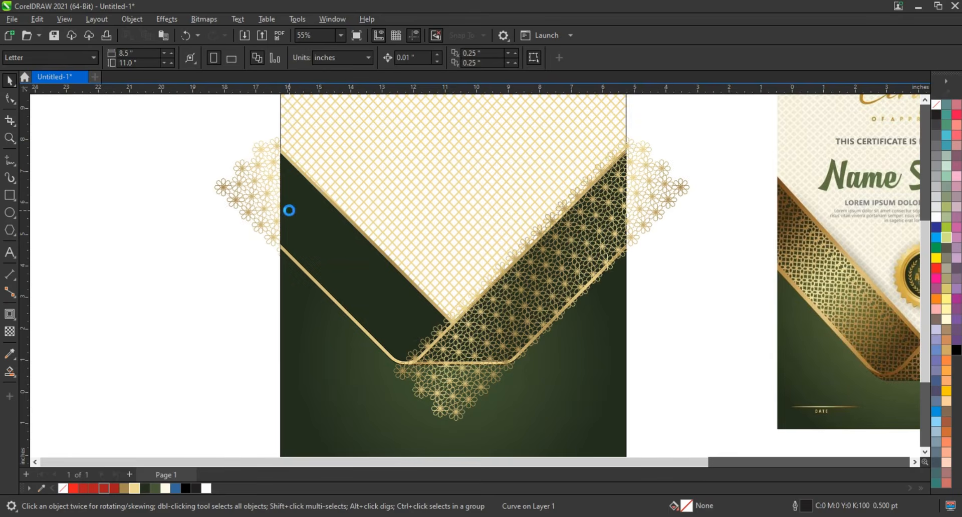
click(215, 226)
- PowerClip the mirrored gold flower pattern inside the ribbon's right arm
click(655, 200)
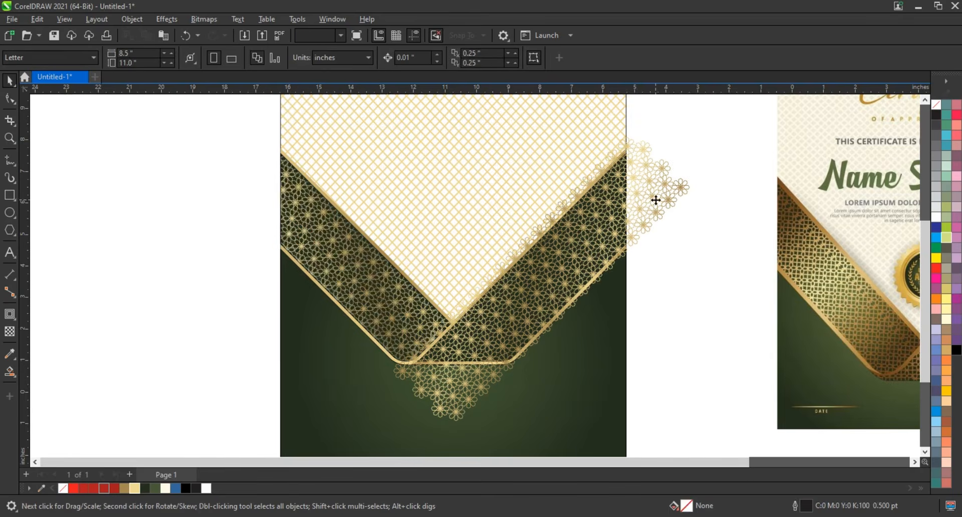
key(shift+Page_Down)
key(alt+c)
key(w)
key(p)
click(614, 233)
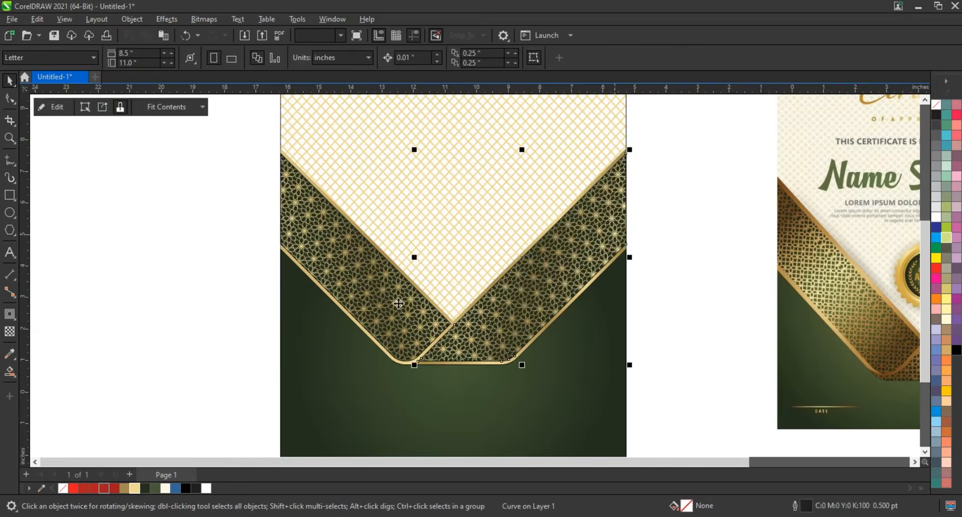
click(270, 328)
- Remove the outlines from all the objects that make up the V-shaped ribbon
scroll(271, 328, down, 2)
drag(219, 209, 536, 385)
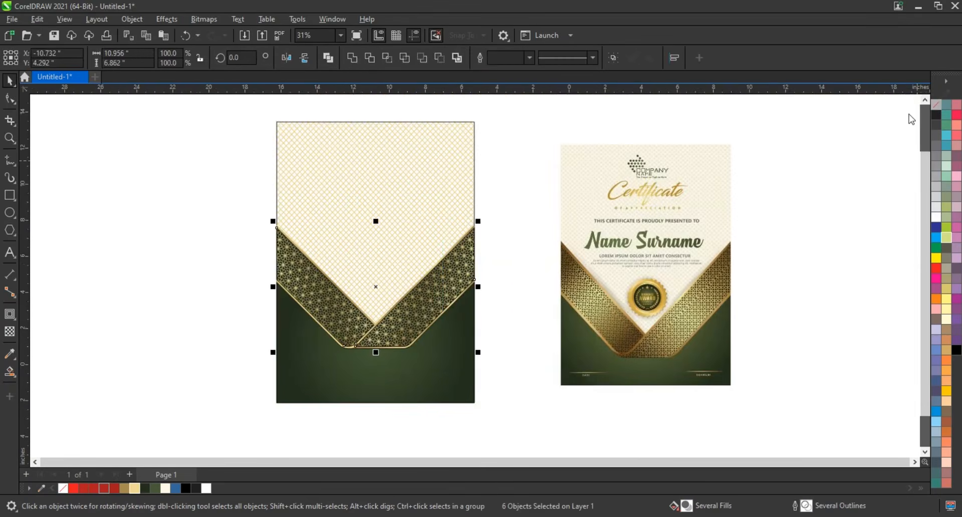
right_click(911, 119)
click(911, 116)
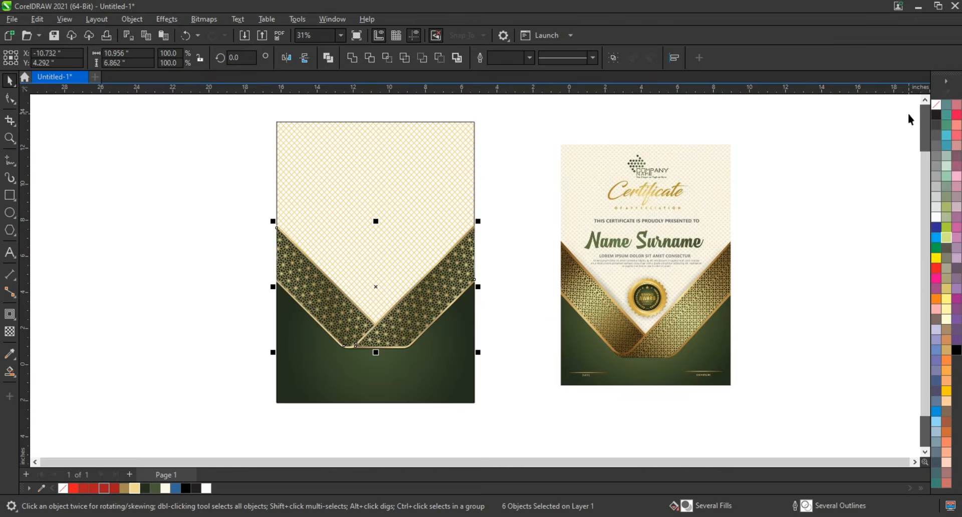
click(509, 298)
drag(514, 208, 197, 370)
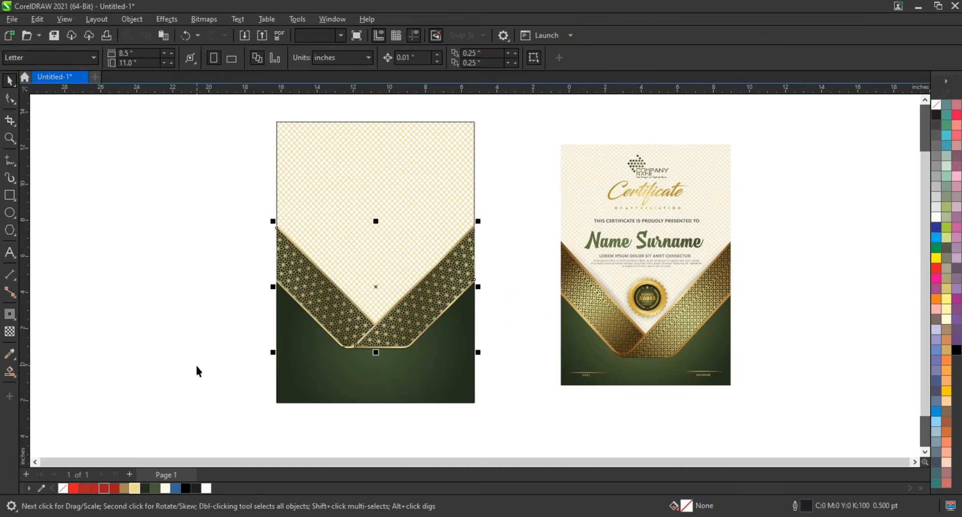
right_click(935, 106)
click(893, 122)
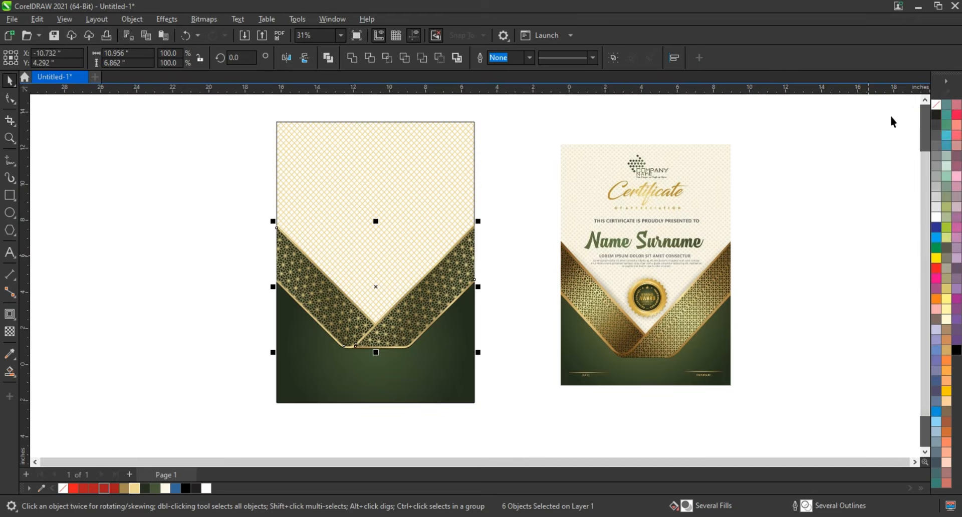
key(Escape)
- Remove the outline from the dark green panel below the ribbon
click(435, 361)
key(shift+F2)
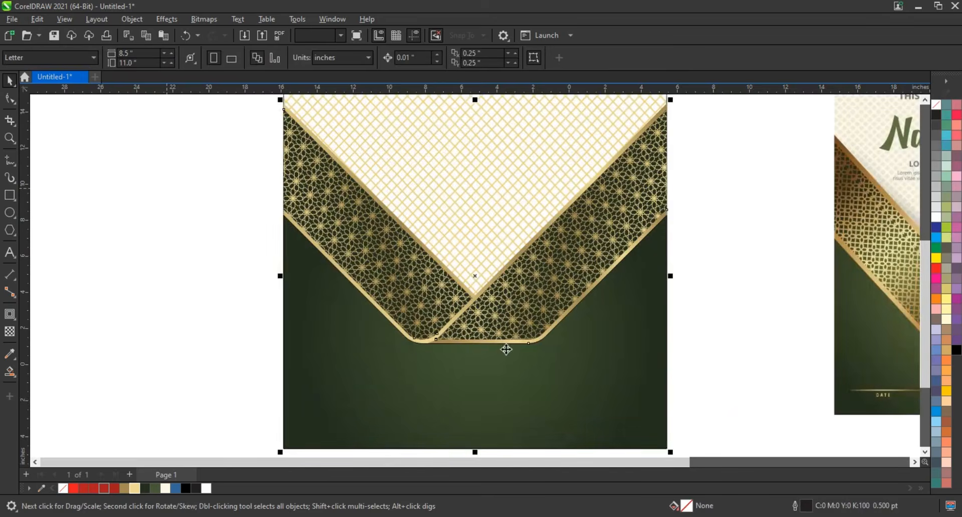
key(Escape)
click(499, 343)
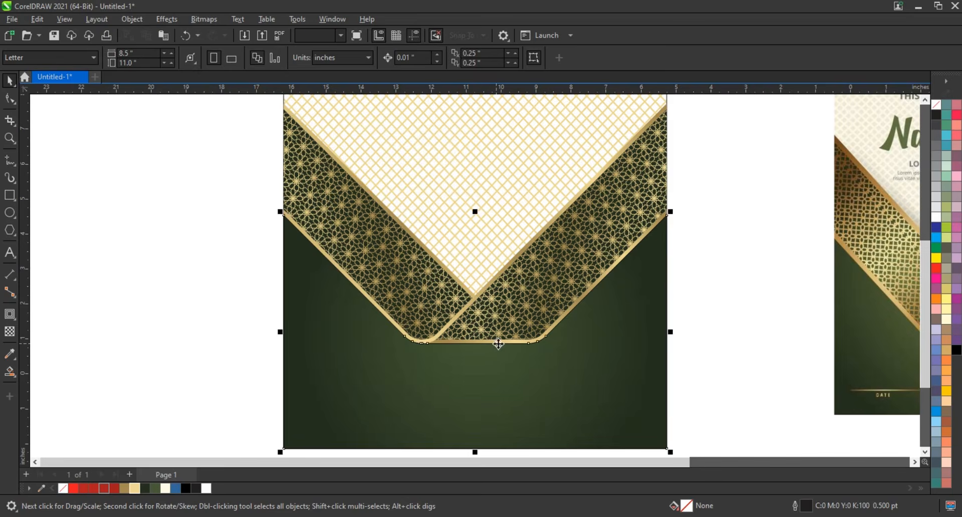
right_click(934, 105)
click(911, 113)
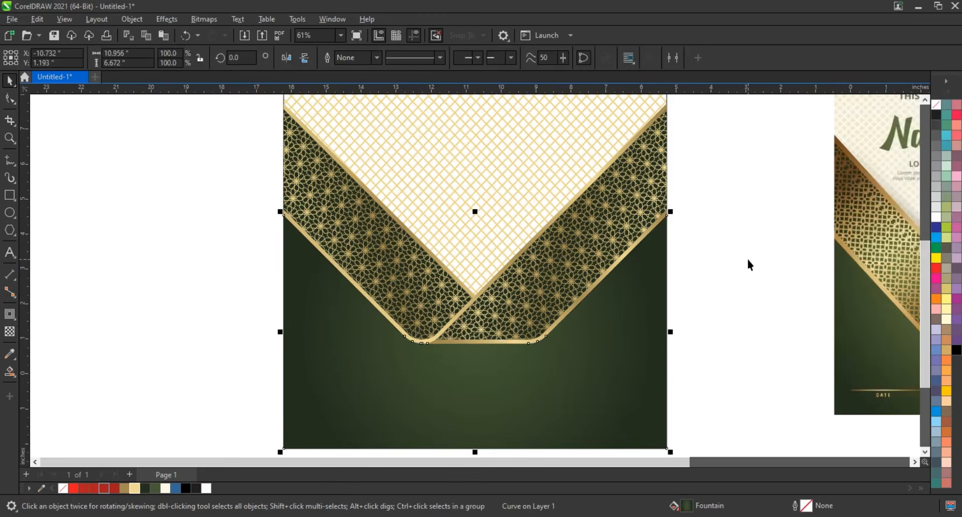
key(Escape)
- Compare the recreated certificate side by side with the reference in full-screen preview
scroll(448, 318, down, 3)
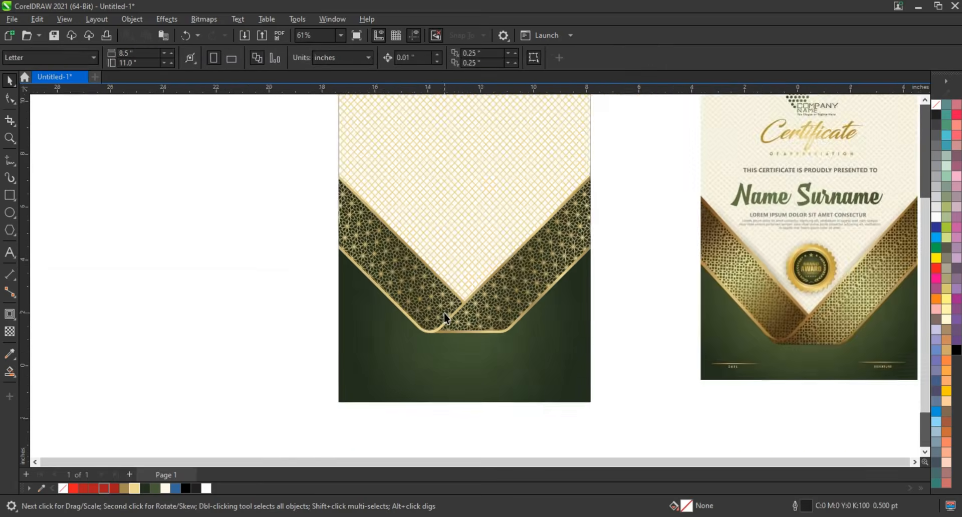
drag(330, 120, 831, 375)
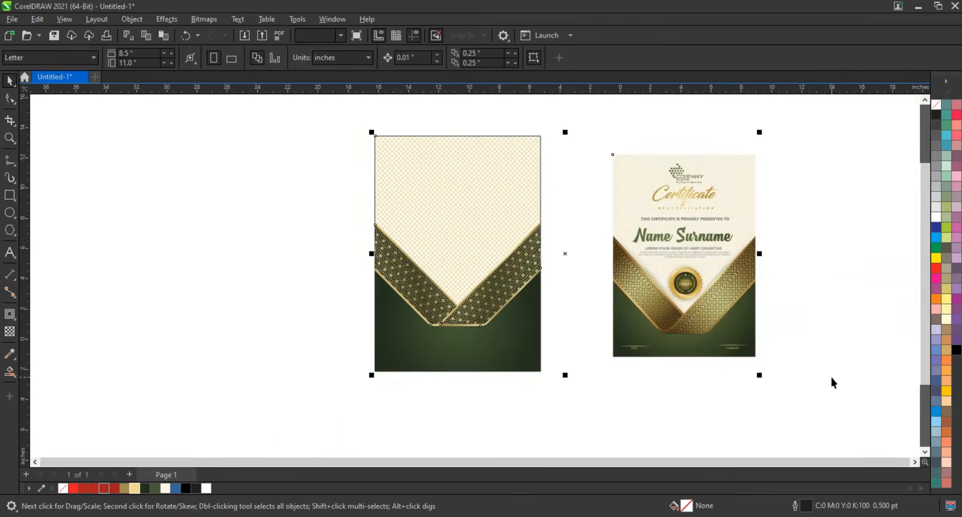
key(shift+F2)
key(Escape)
click(9, 138)
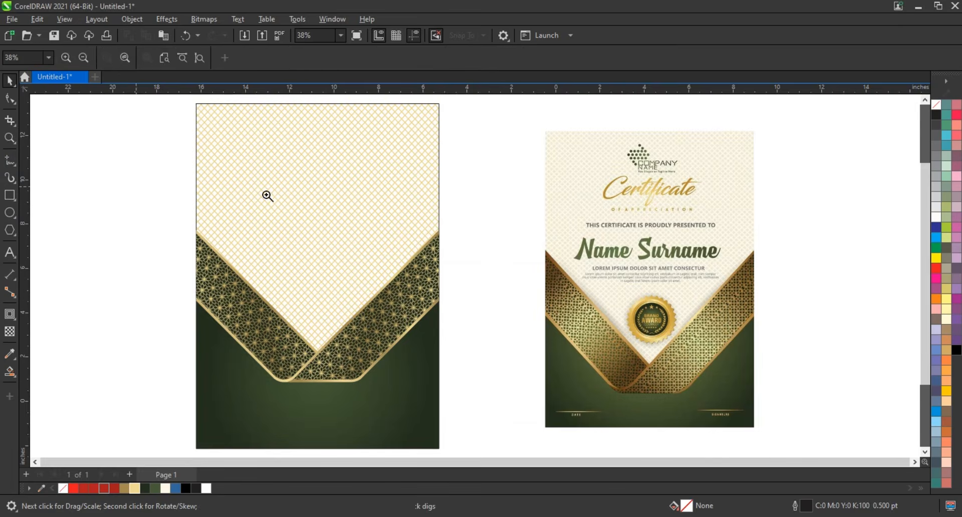
drag(195, 158, 779, 408)
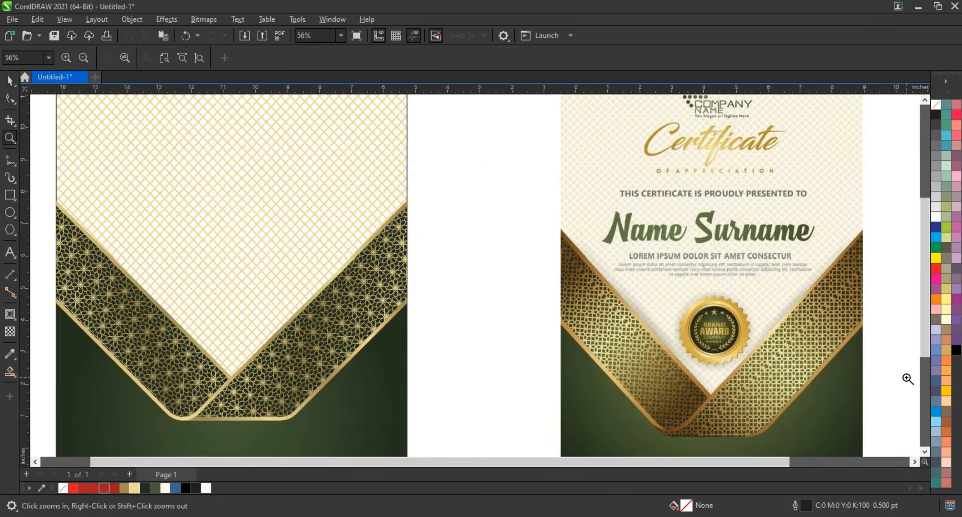
key(F9)
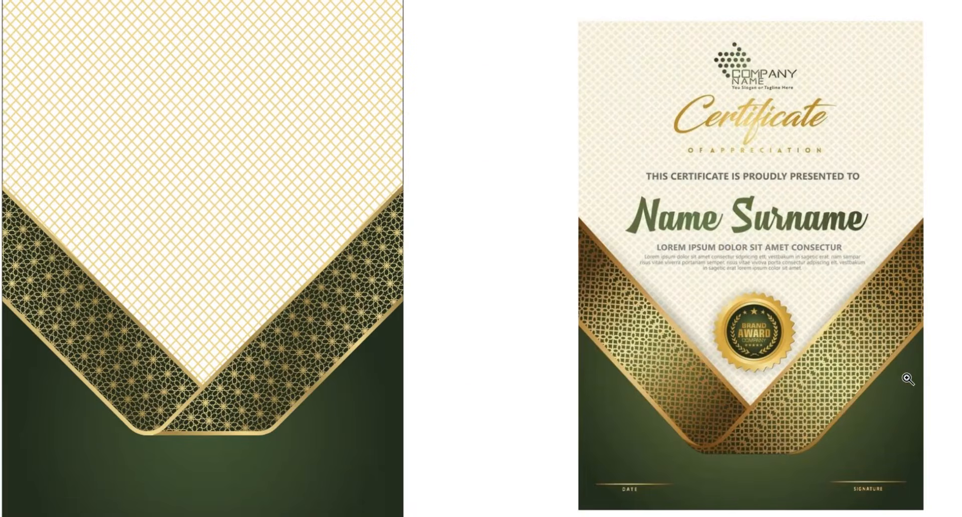